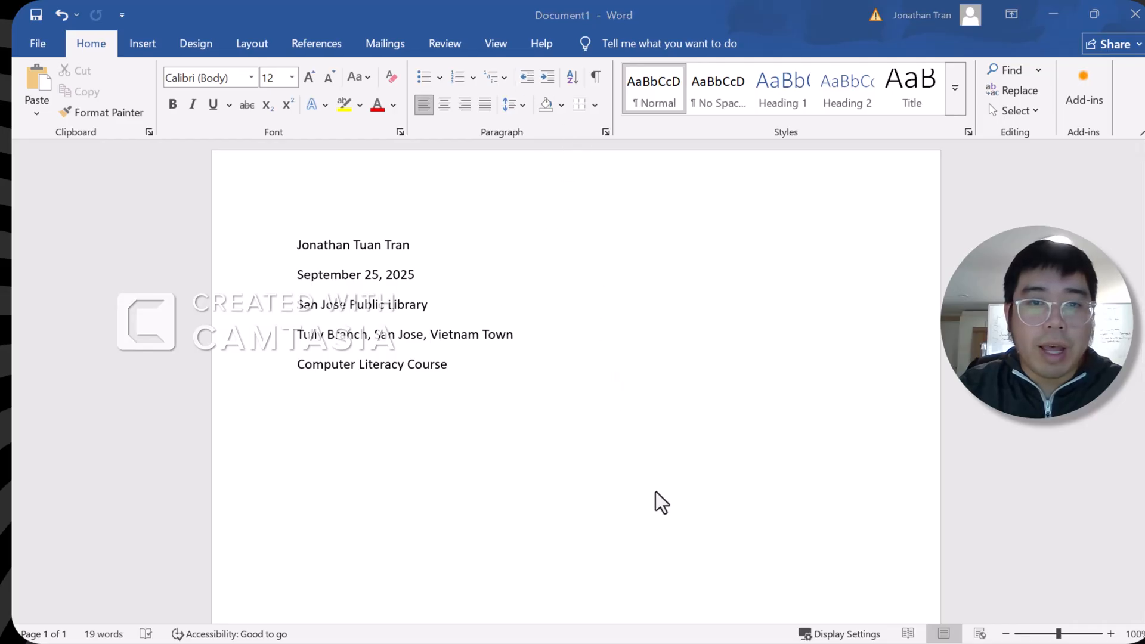
Practise selecting parts of the header by dragging over its lines
drag(429, 374, 250, 254)
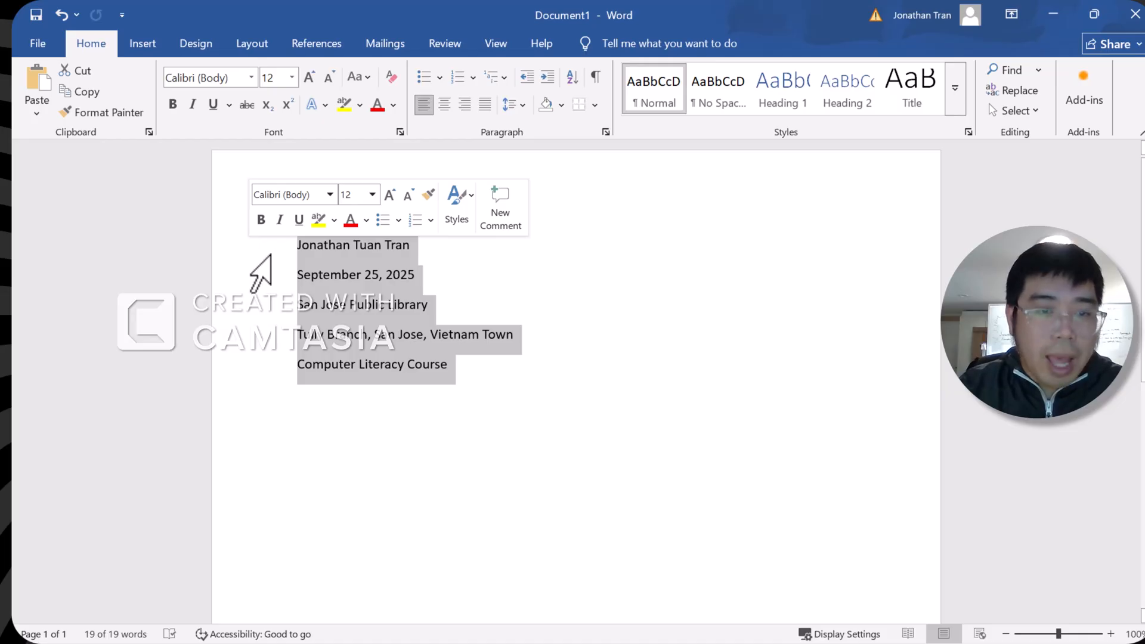
click(719, 235)
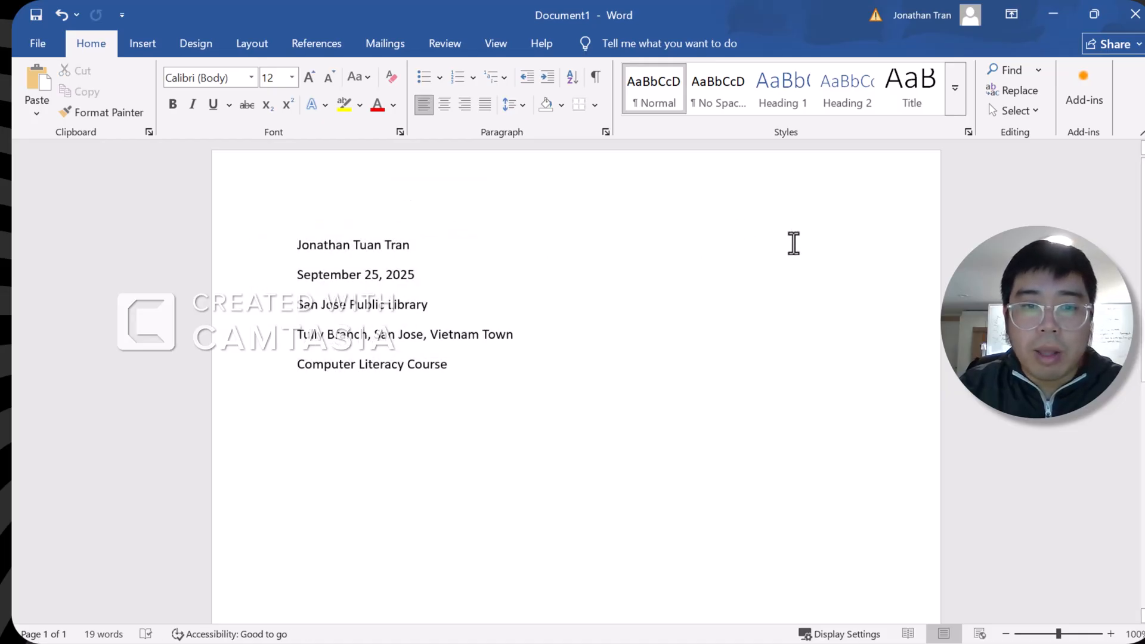
drag(793, 242, 800, 286)
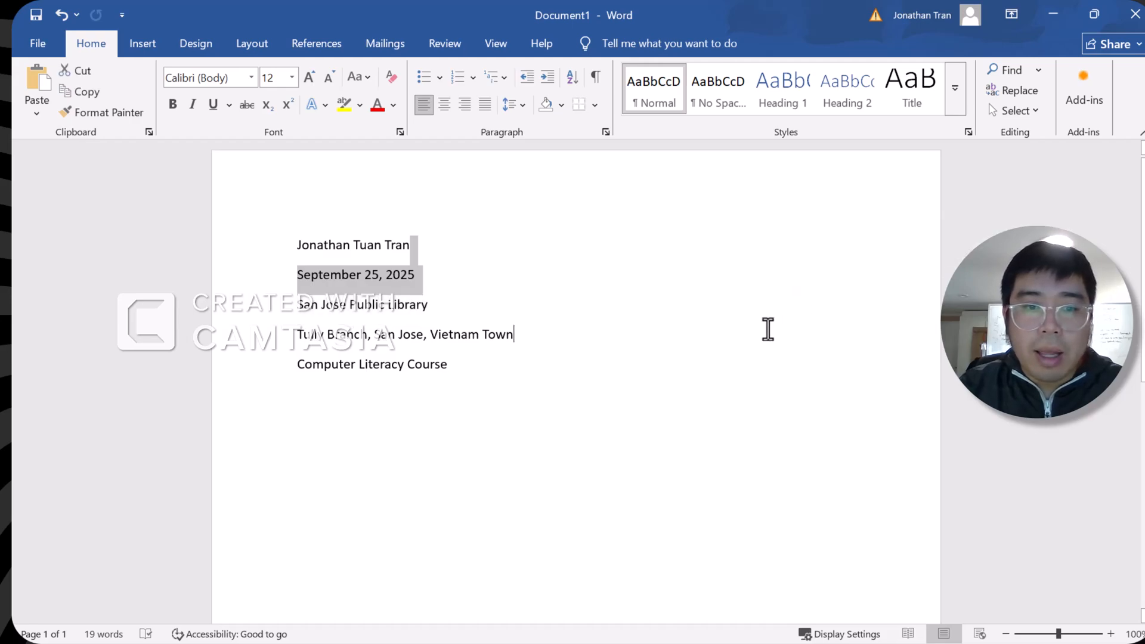
click(767, 325)
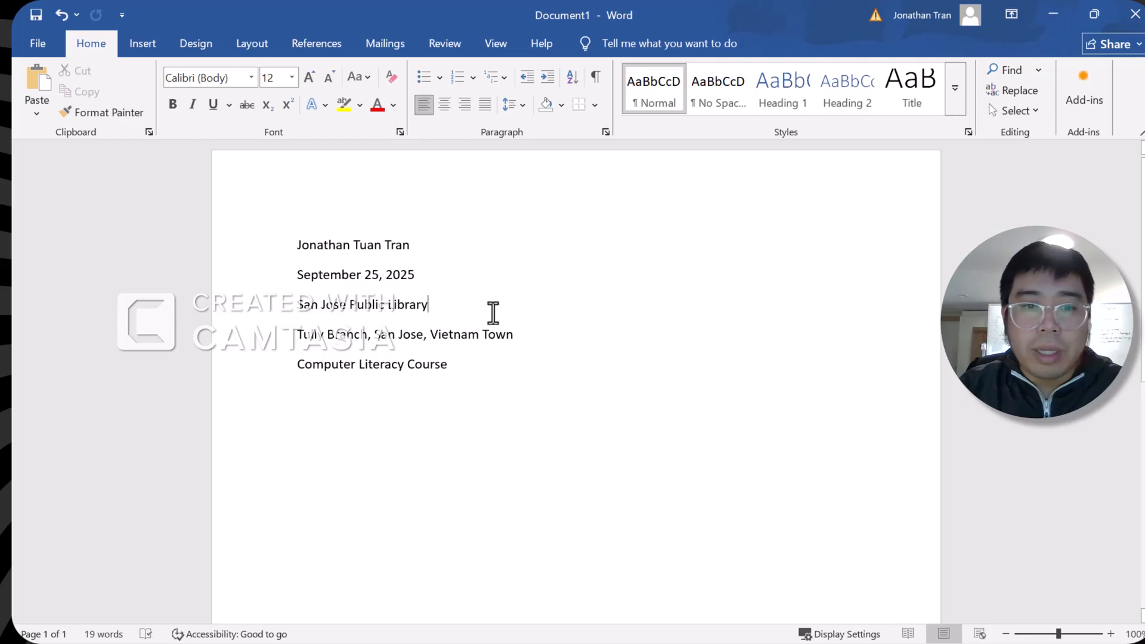
drag(490, 311, 263, 311)
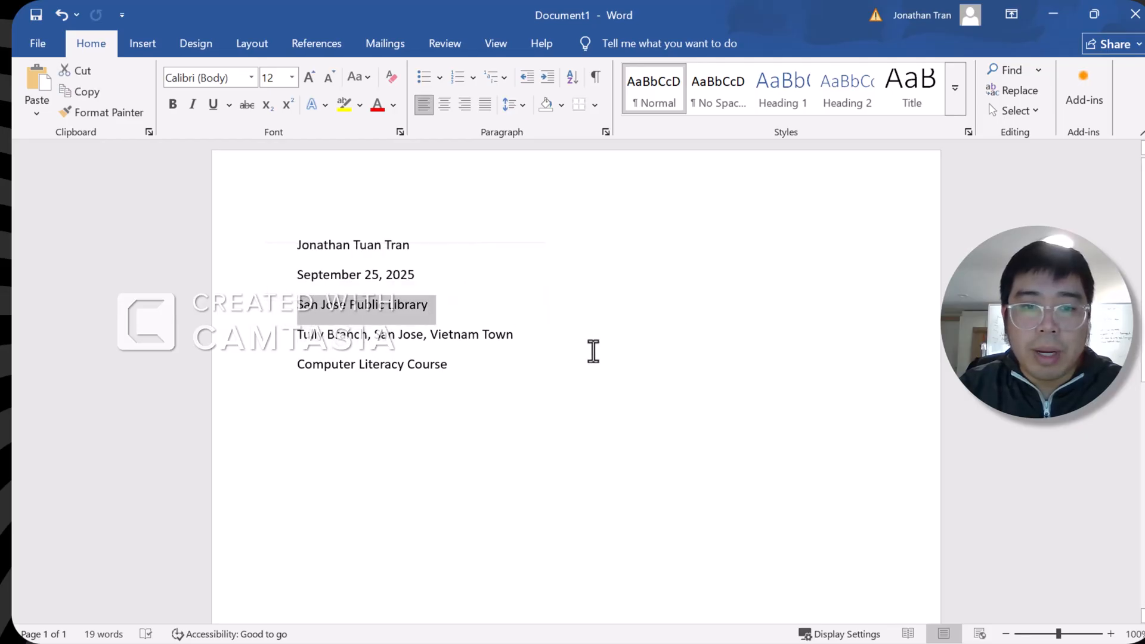
Select all five header lines by dragging from the last line up to the first
drag(590, 352, 265, 247)
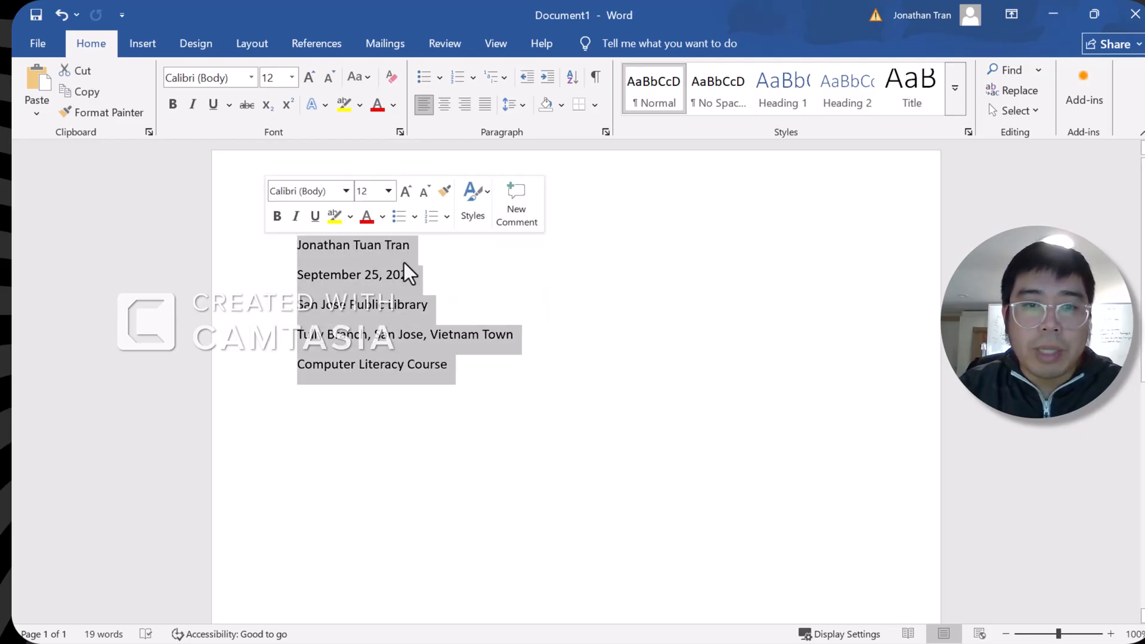
click(561, 310)
drag(478, 370, 309, 251)
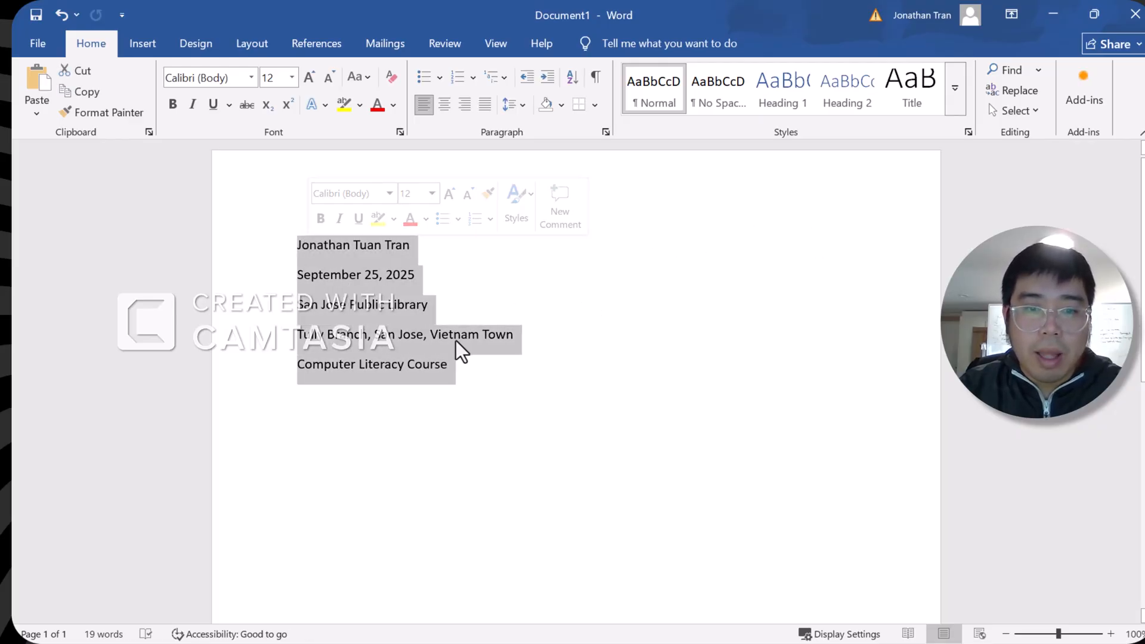
click(464, 361)
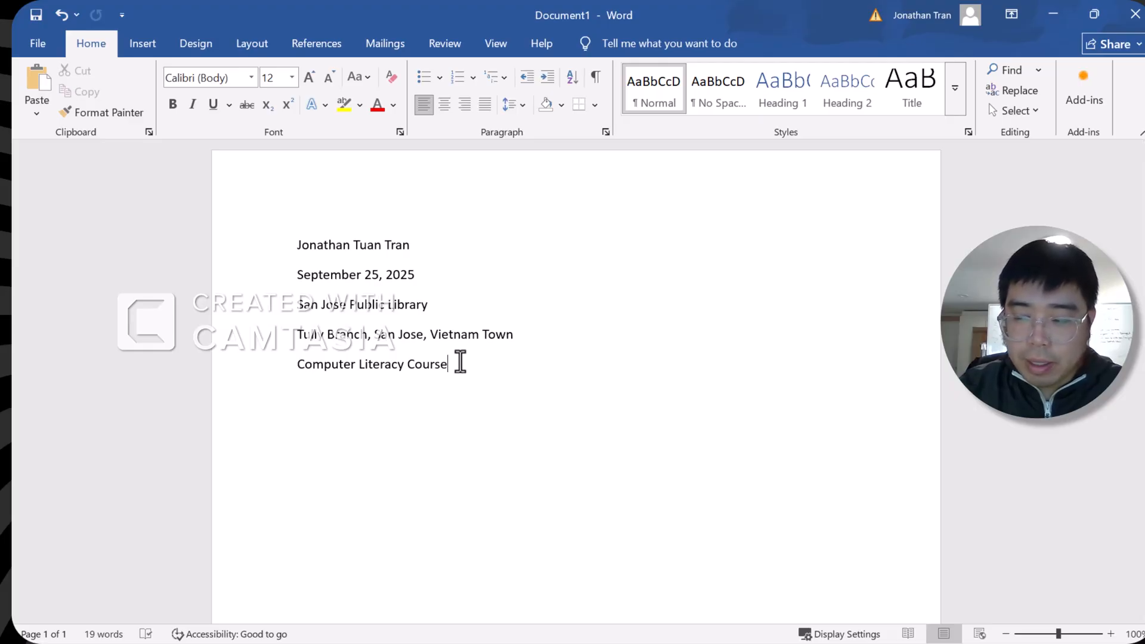
drag(460, 361, 302, 248)
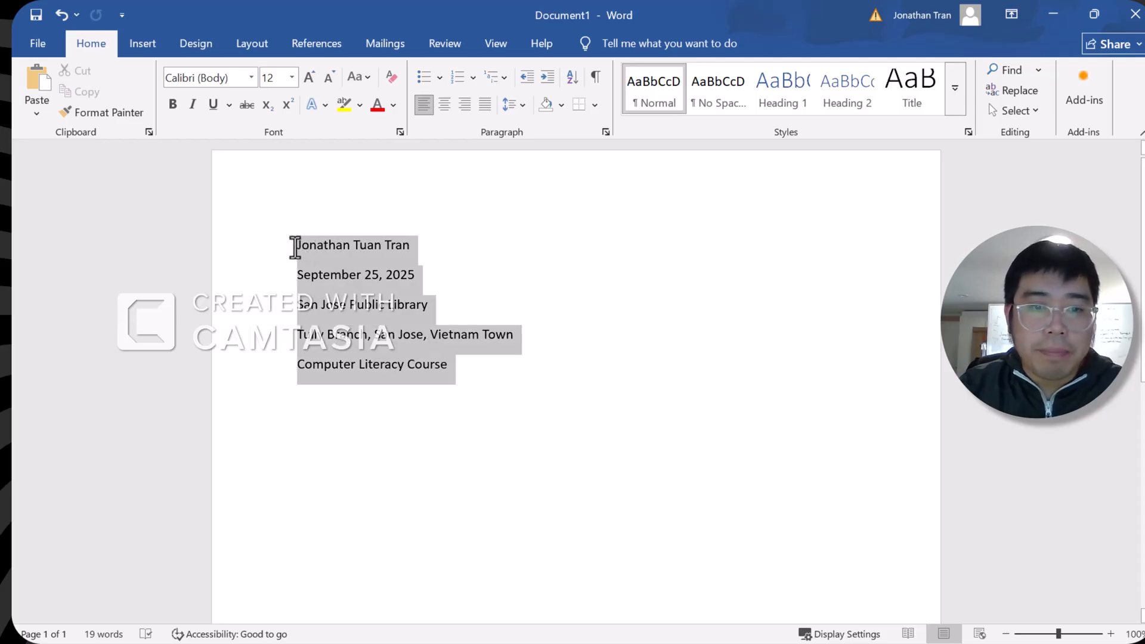
Right-align the five header lines after trying Center and Justify
drag(295, 247, 292, 246)
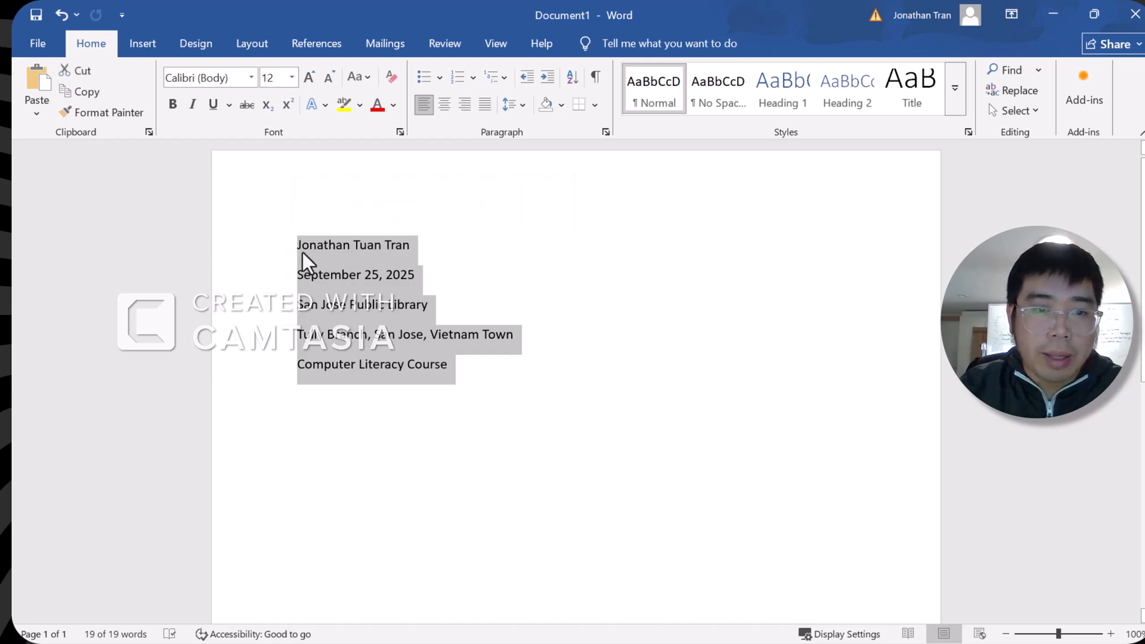
click(443, 110)
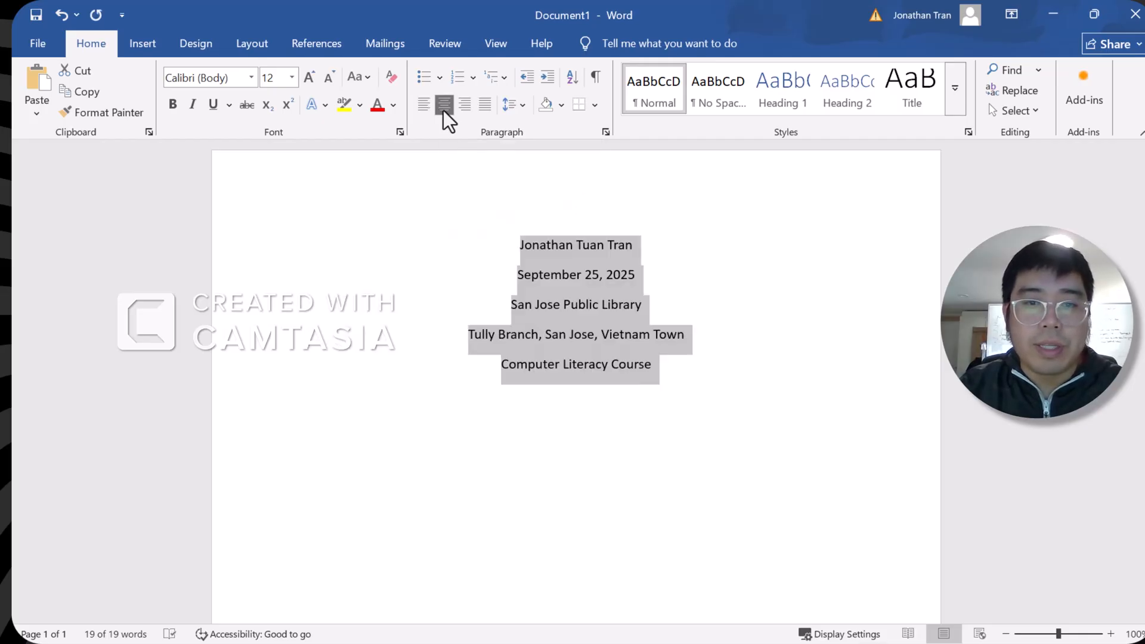
click(475, 109)
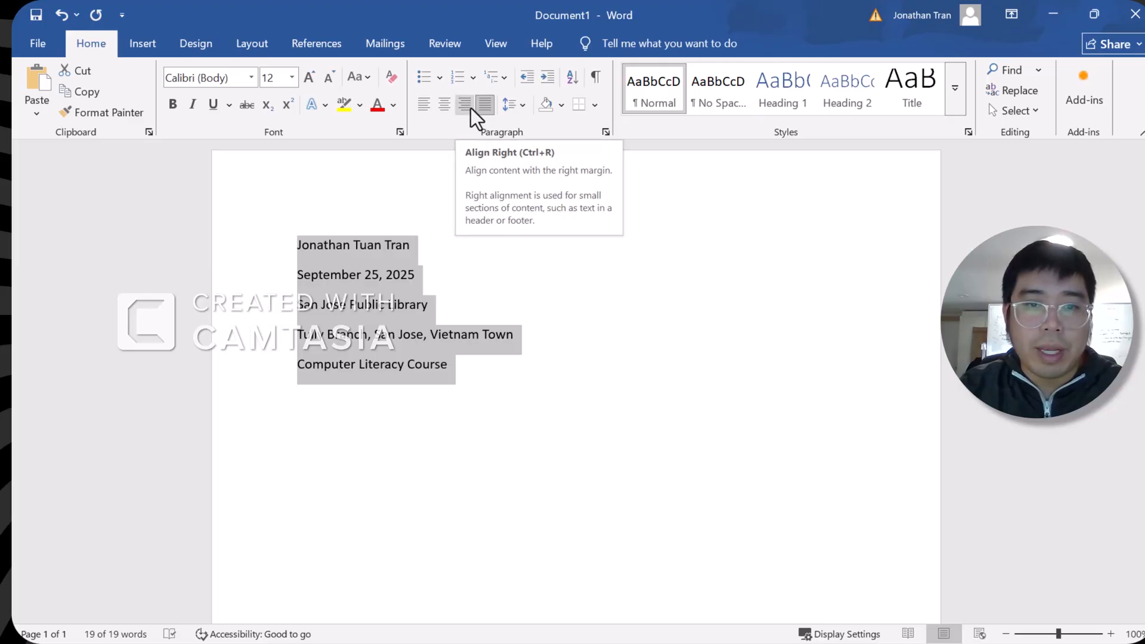
click(471, 108)
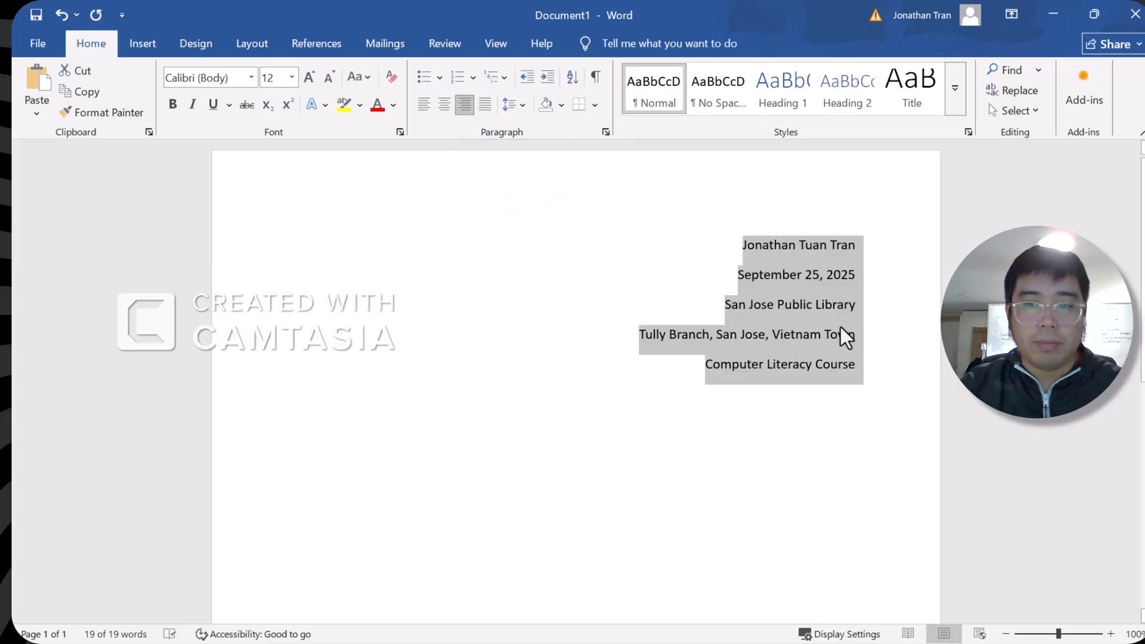
click(875, 373)
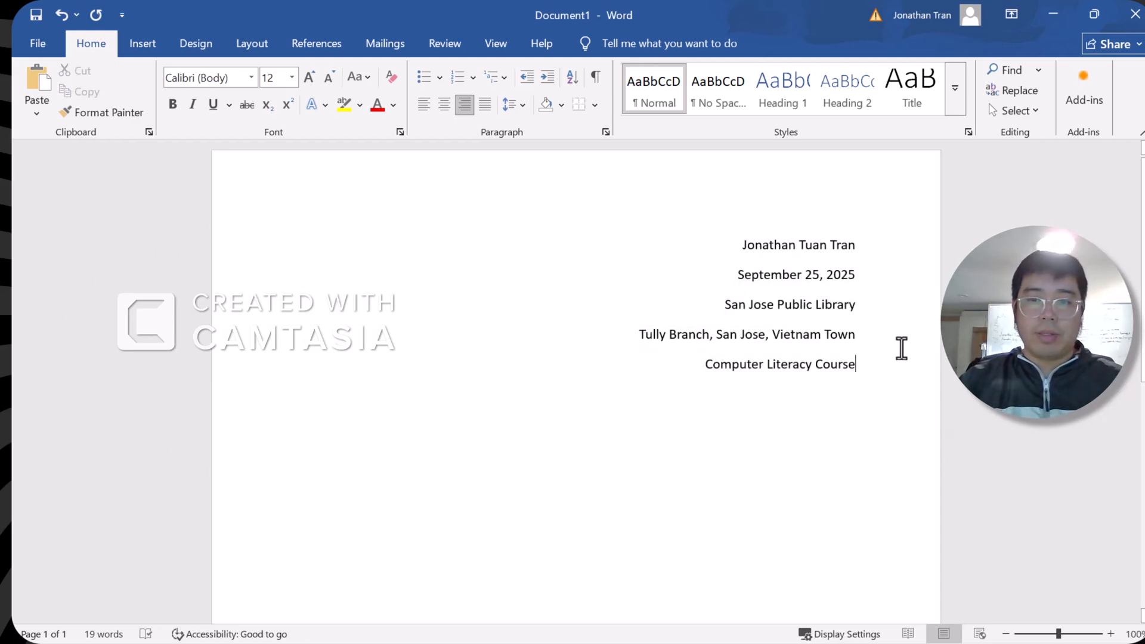
Select the sender's name and date lines, cancelling an accidental move of the date text
drag(734, 241, 881, 250)
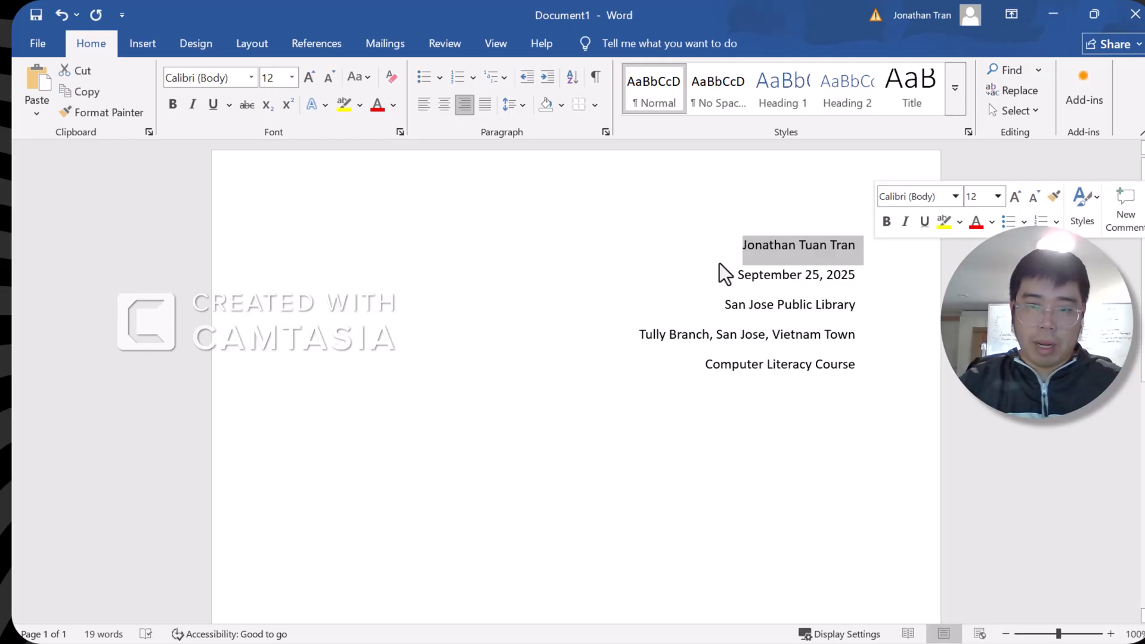
drag(732, 275, 870, 279)
drag(759, 289, 879, 322)
key(Escape)
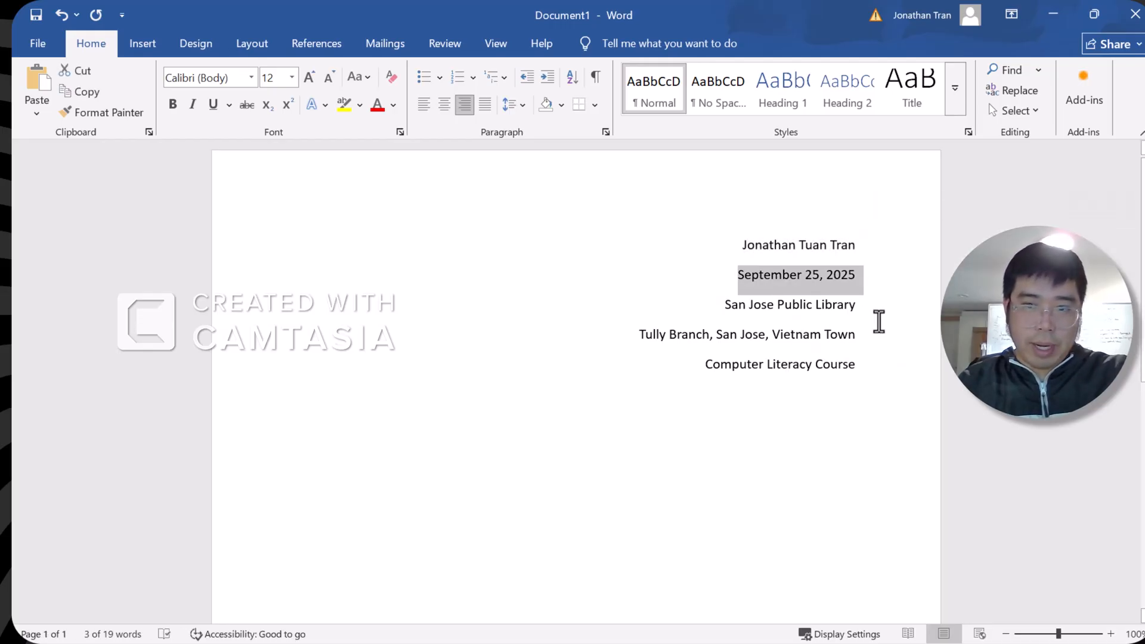
click(868, 359)
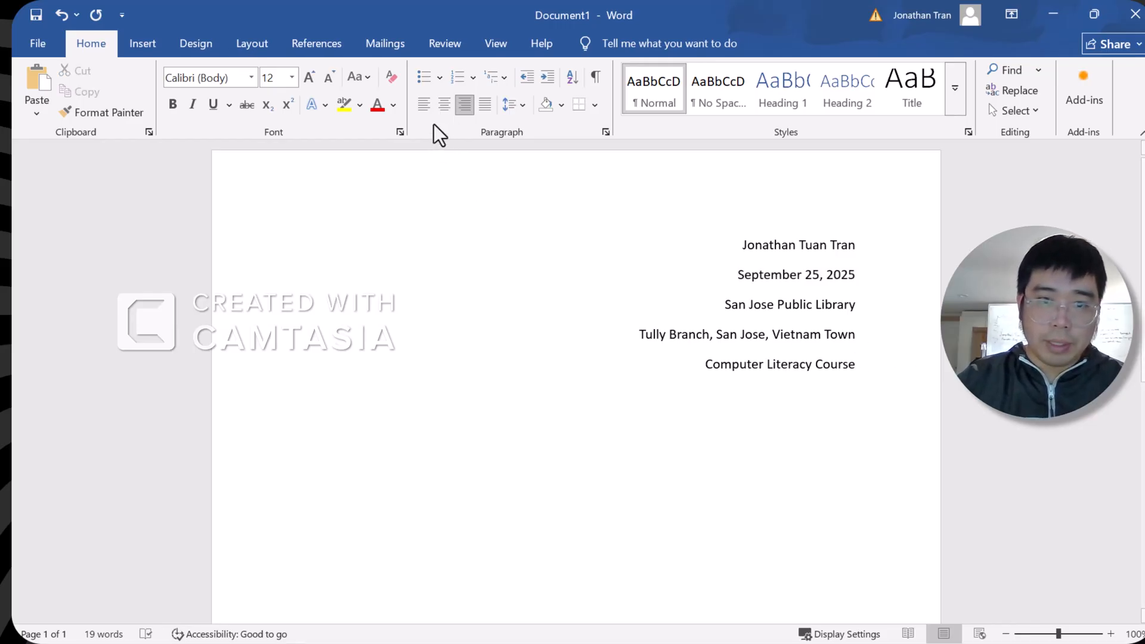
Keep Computer Literacy Course right-aligned and set the alignment of the new line below it
click(423, 106)
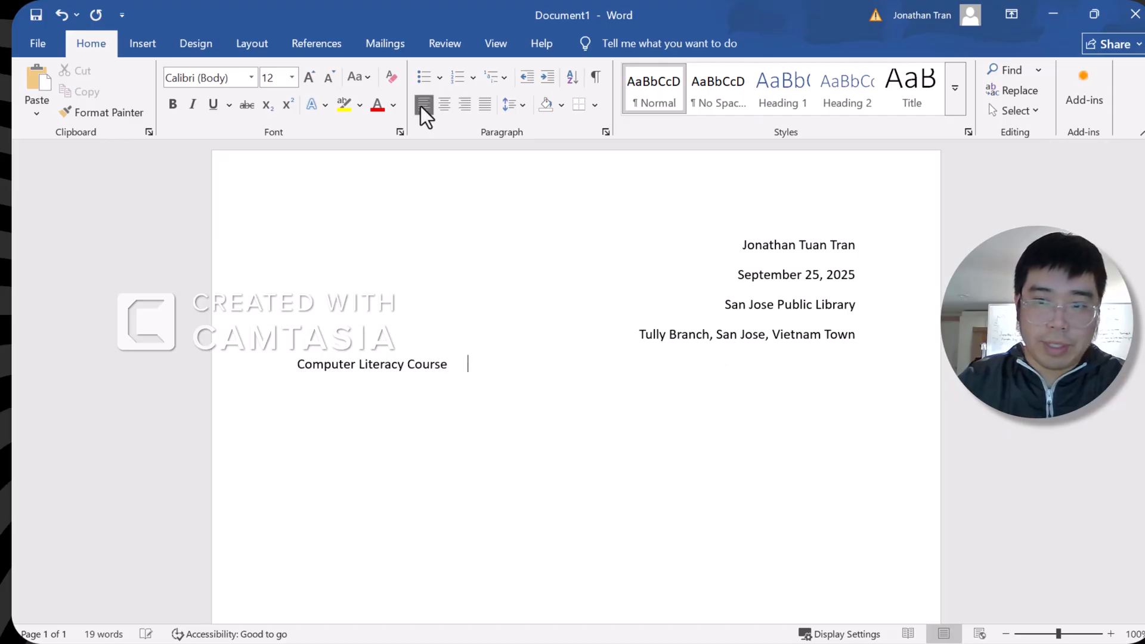
click(464, 105)
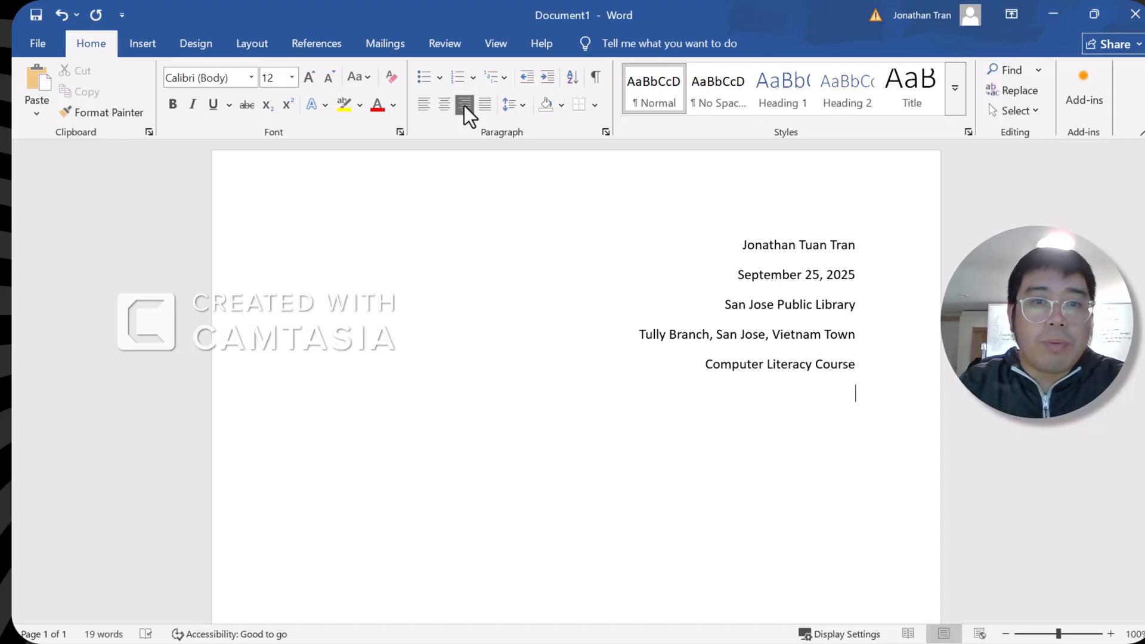
click(425, 109)
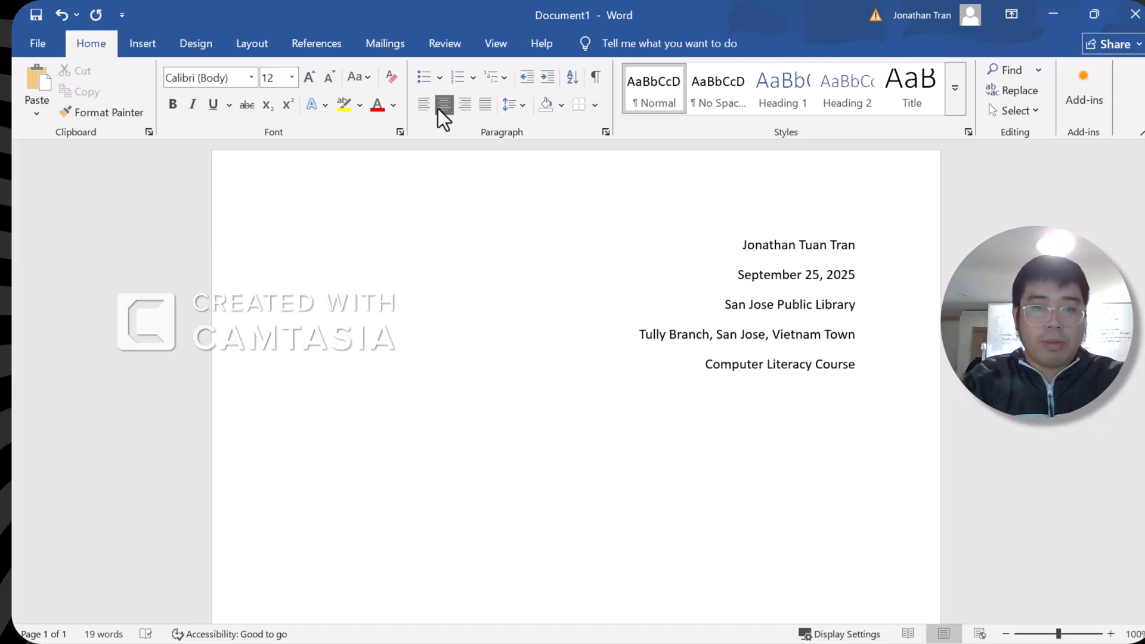
Title the letter 'My Letter' instead of 'Example Letter' and start a left-aligned line below
text(Exampl)
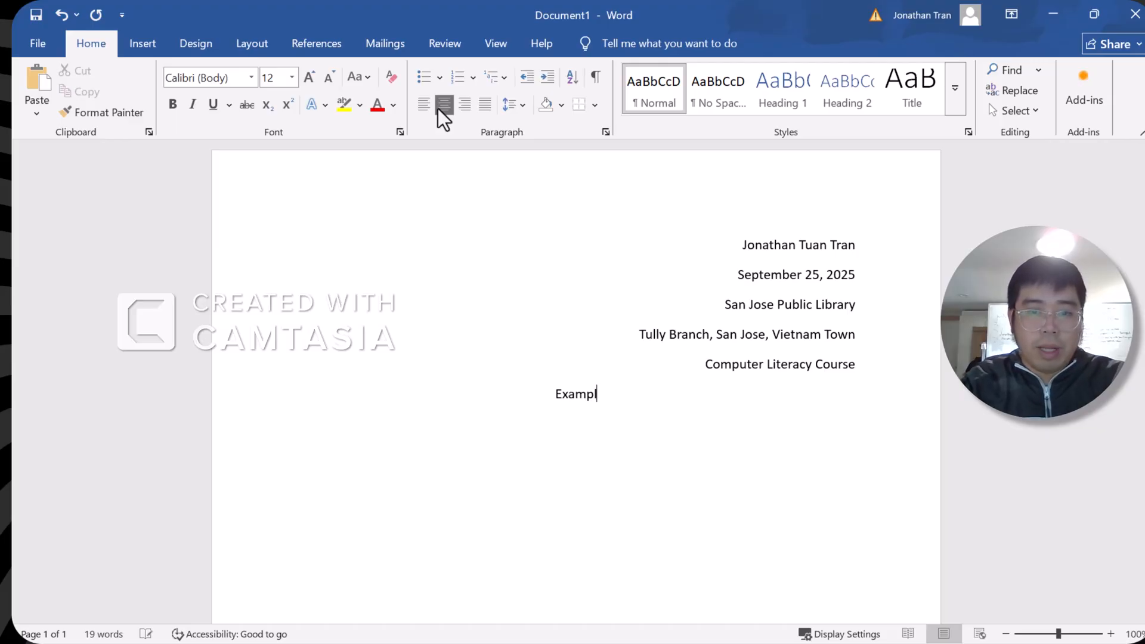
text(e Letter)
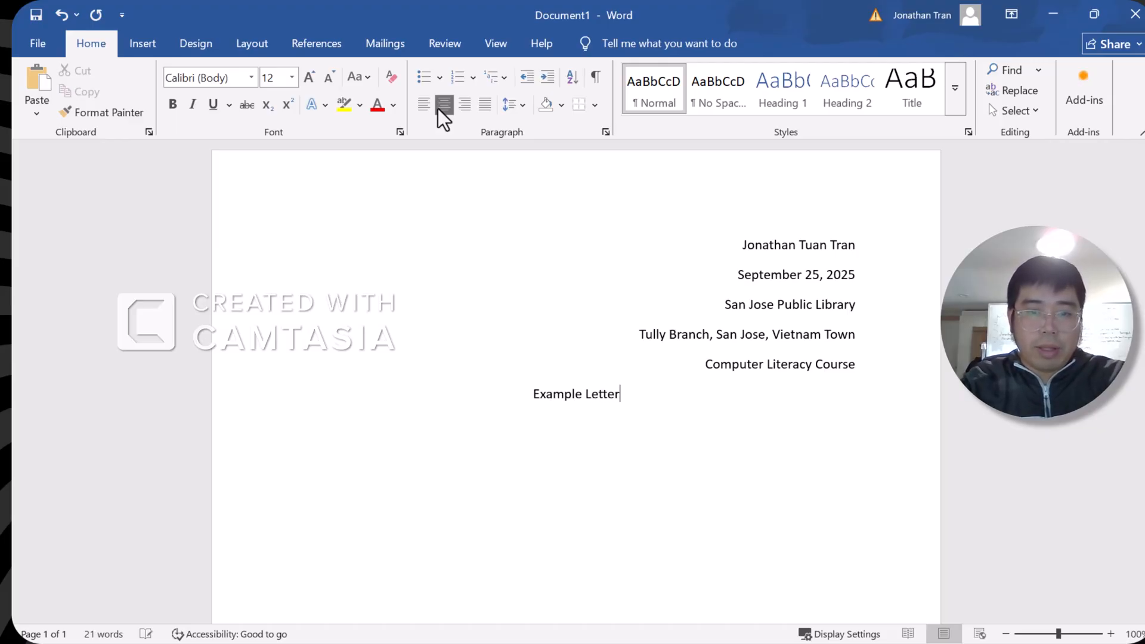
key(BackSpace)
key(BackSpace)
key(BackSpace)
key(BackSpace)
key(BackSpace)
key(BackSpace)
key(BackSpace)
key(BackSpace)
key(BackSpace)
key(BackSpace)
key(BackSpace)
key(BackSpace)
key(BackSpace)
key(BackSpace)
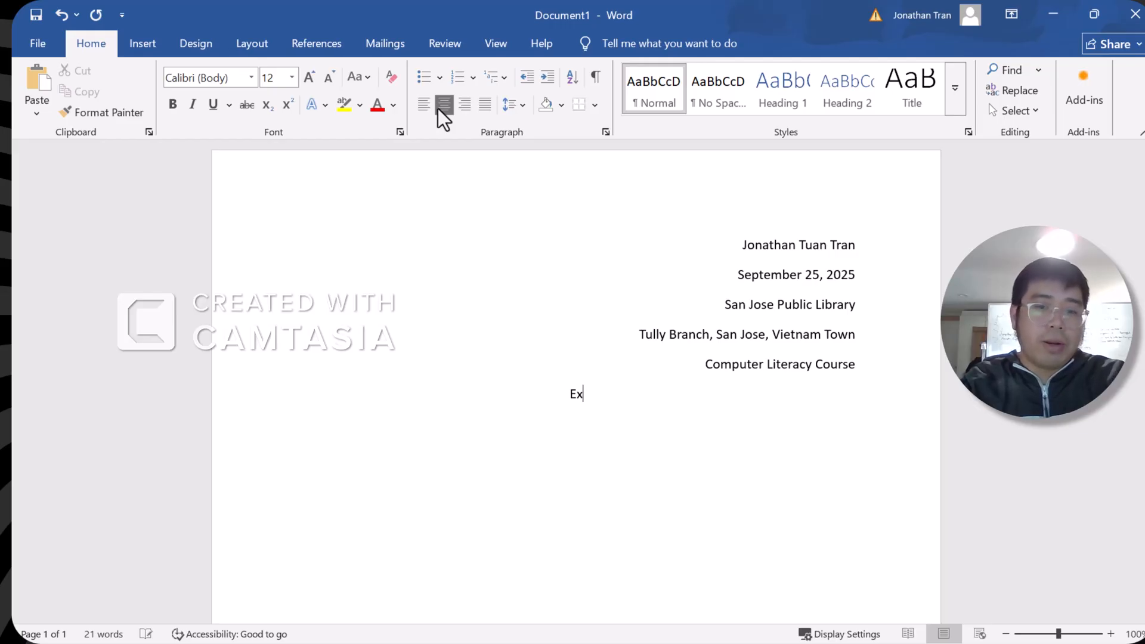
text(My Letter)
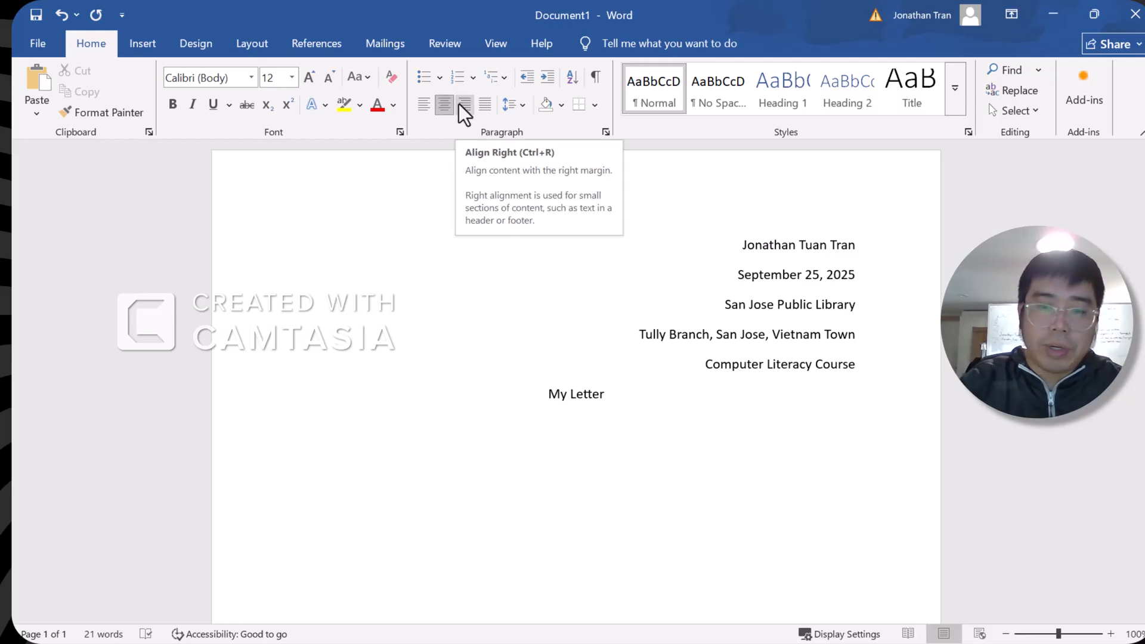
key(Return)
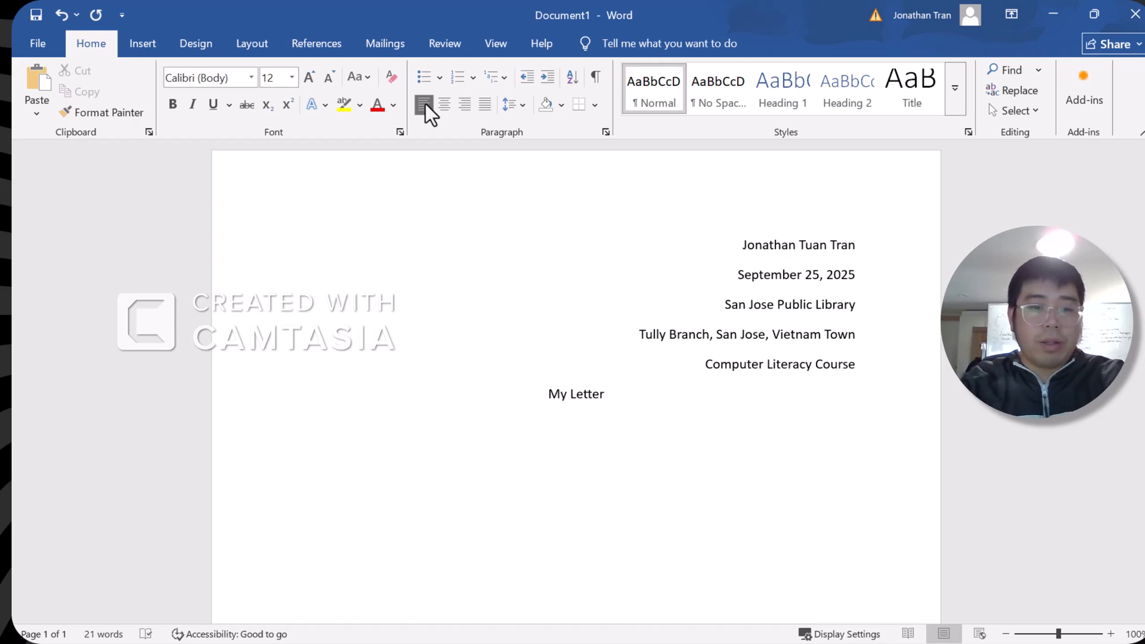
key(BackSpace)
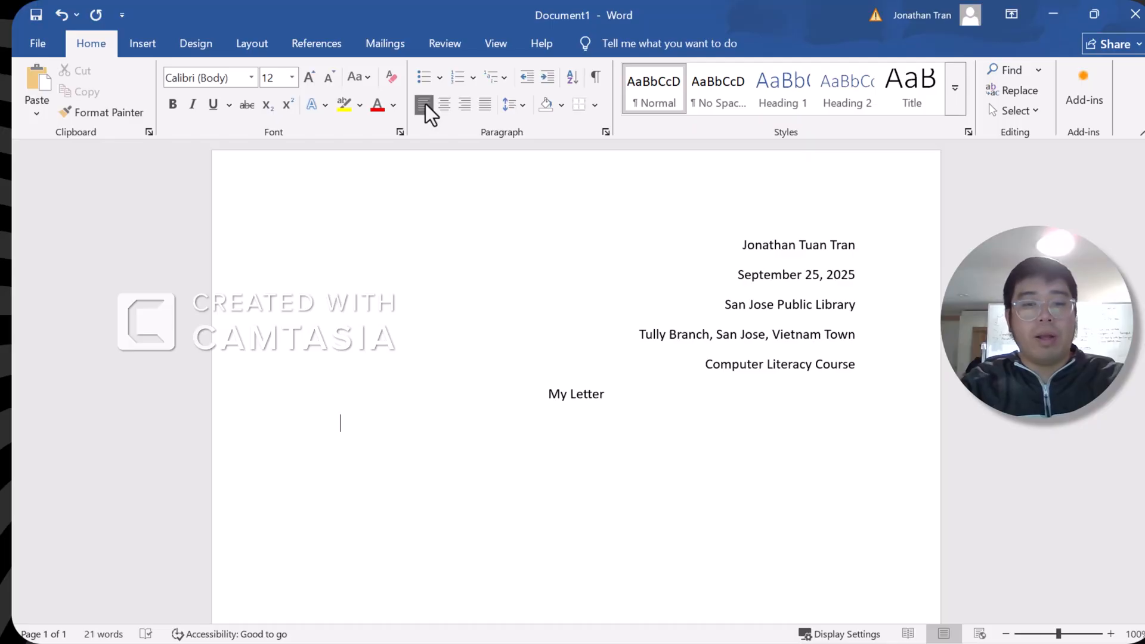
Type 'The quick brown fox jumped over the lazy dog.' twice as the indented body paragraph
text(The quick )
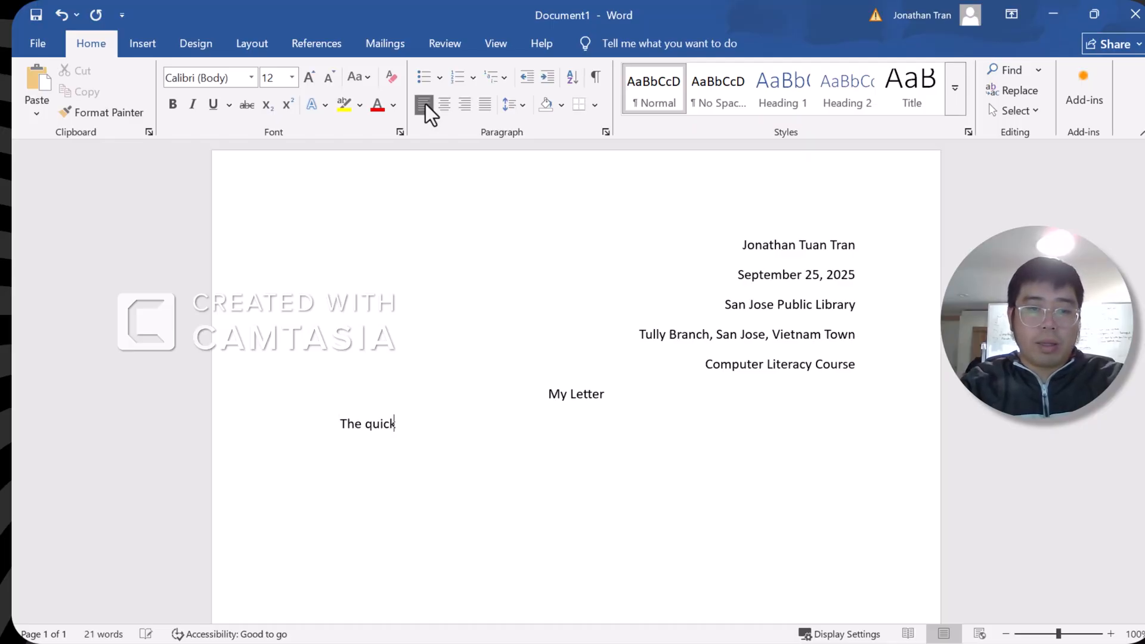
text(brown fox )
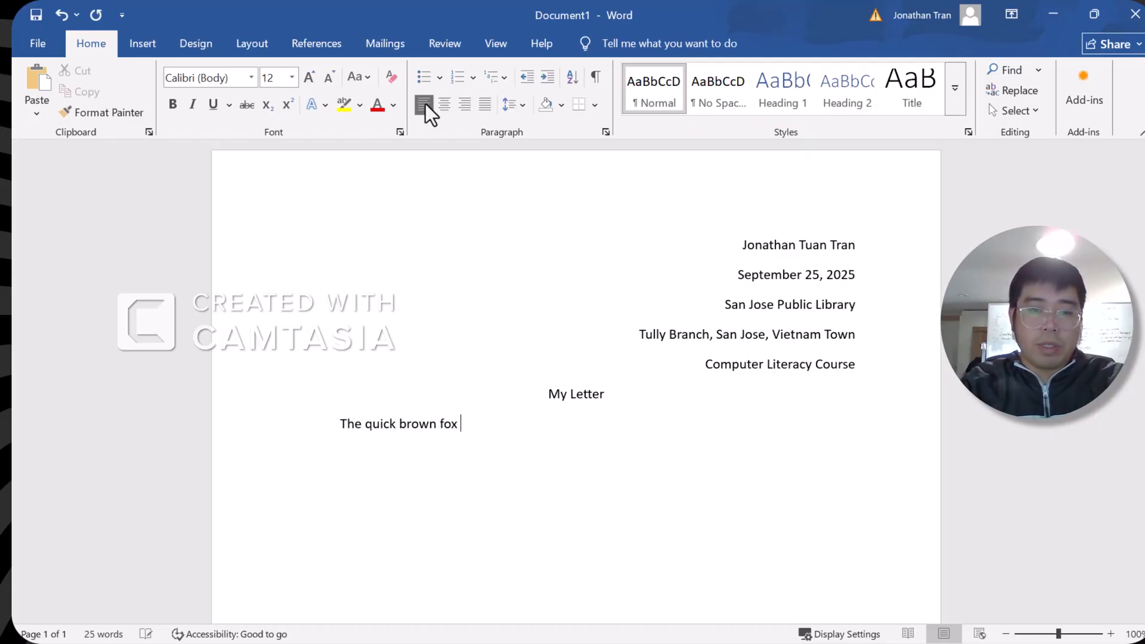
text(jumped over the lazy)
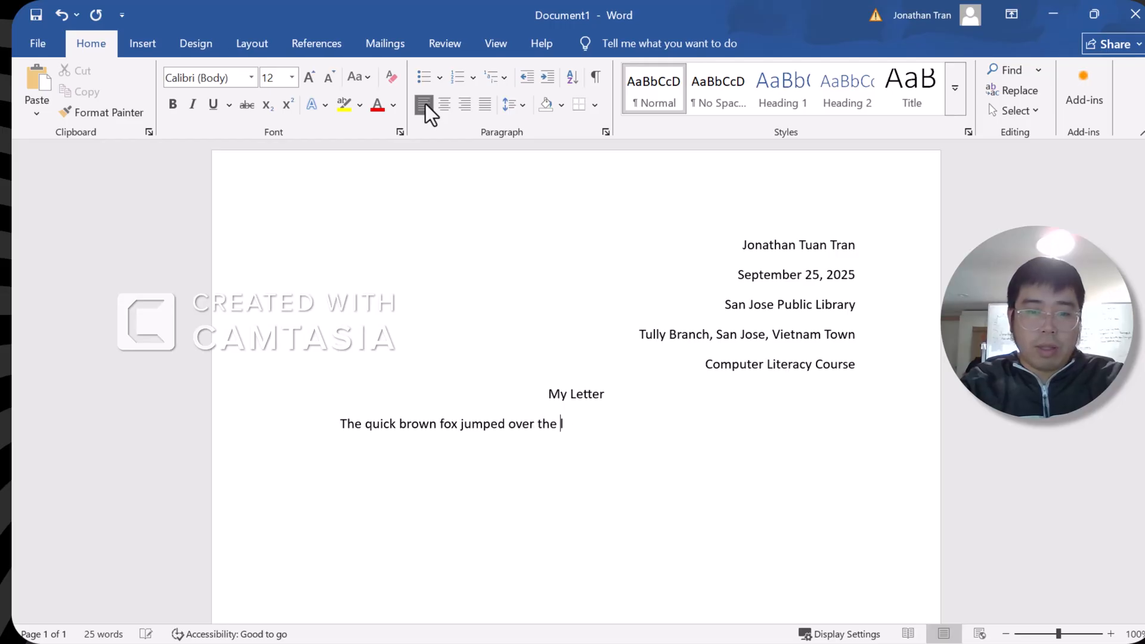
text( dog.)
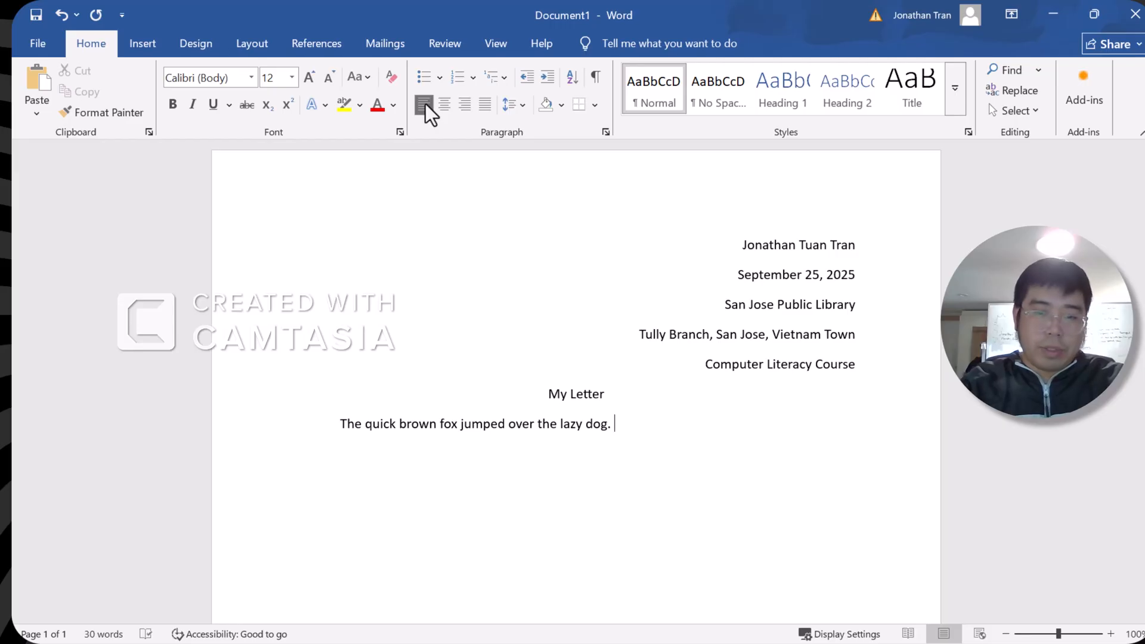
text( The quick )
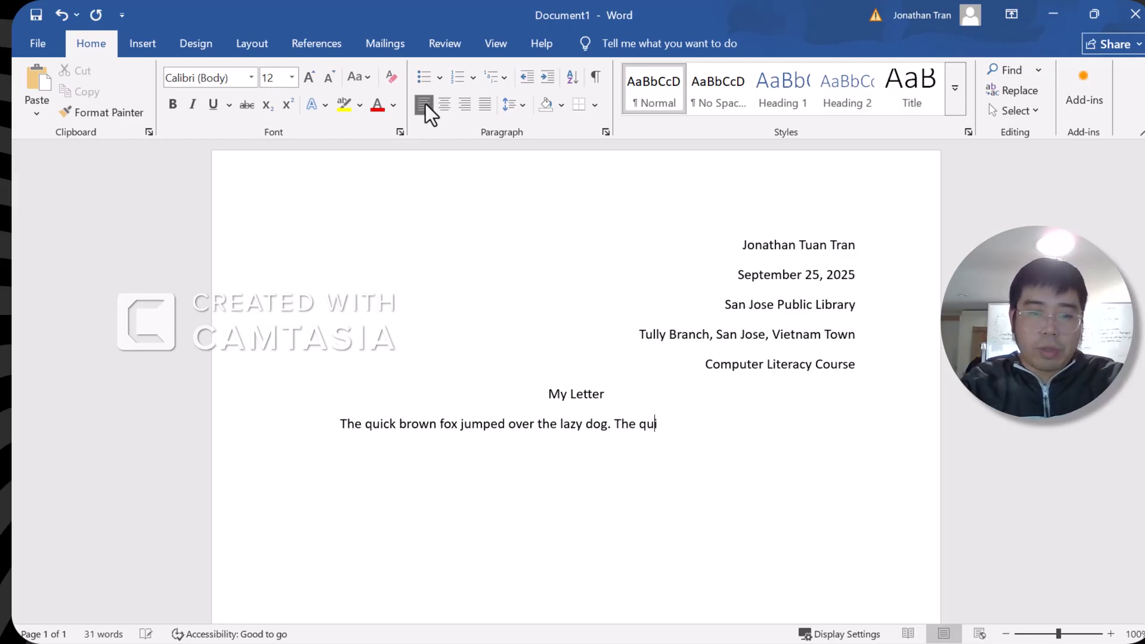
text(brown fo )
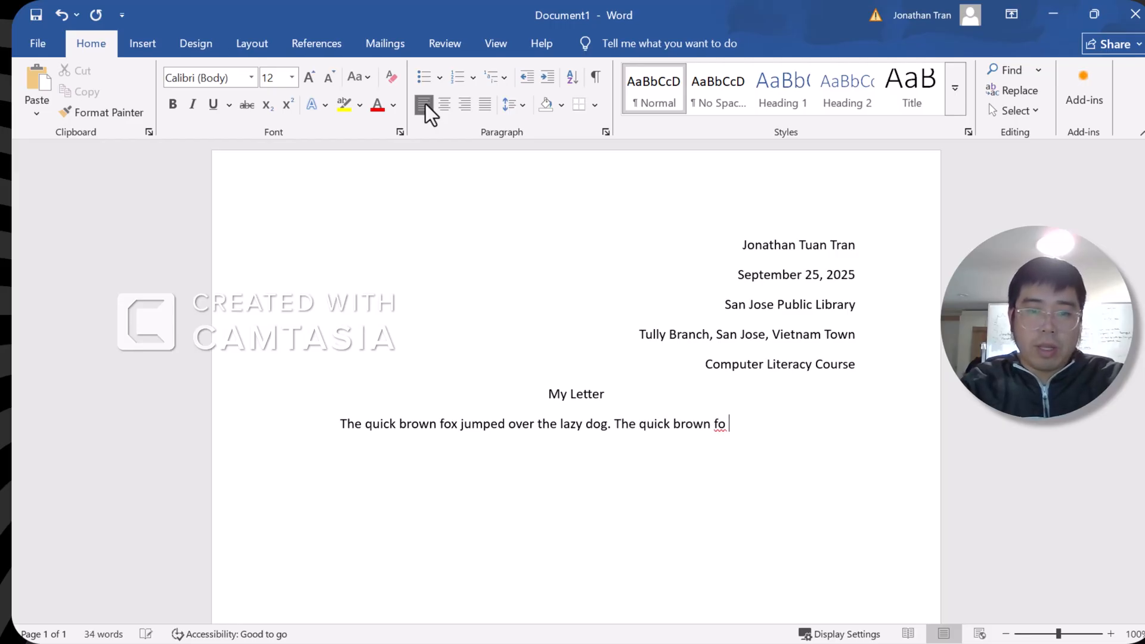
text(x jumped over the )
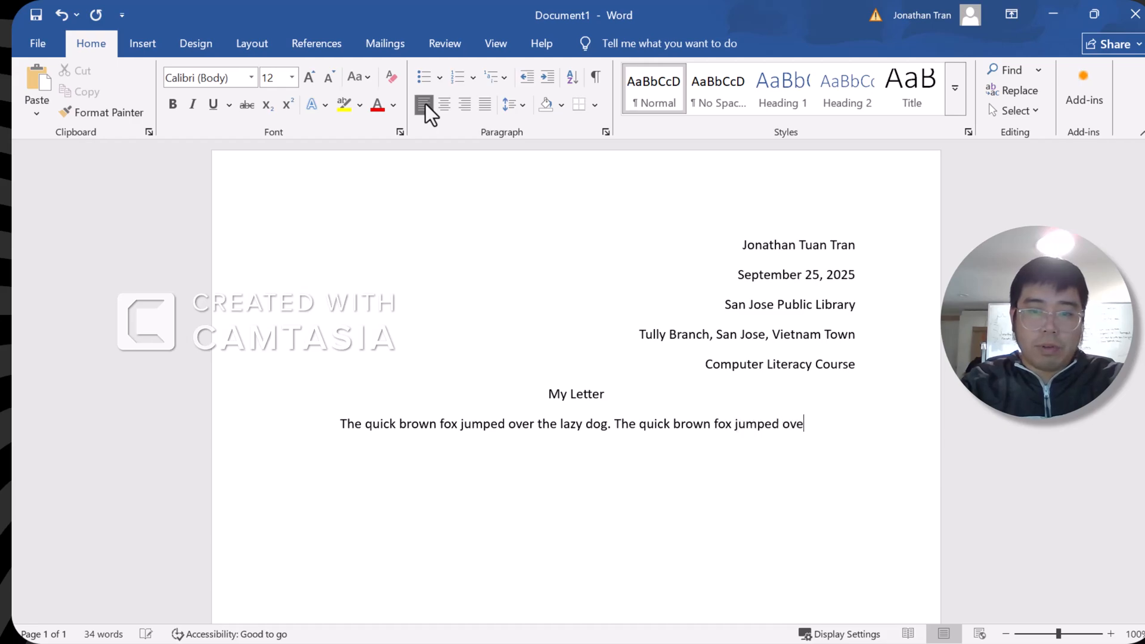
text(lazy dog.)
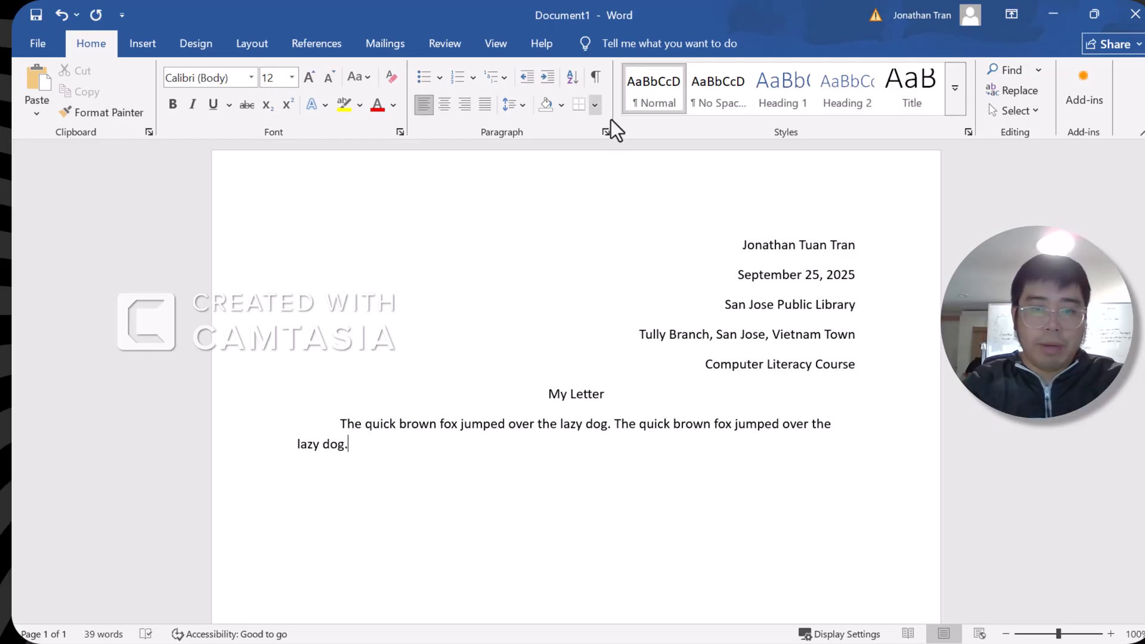
scroll(583, 188, down, 1)
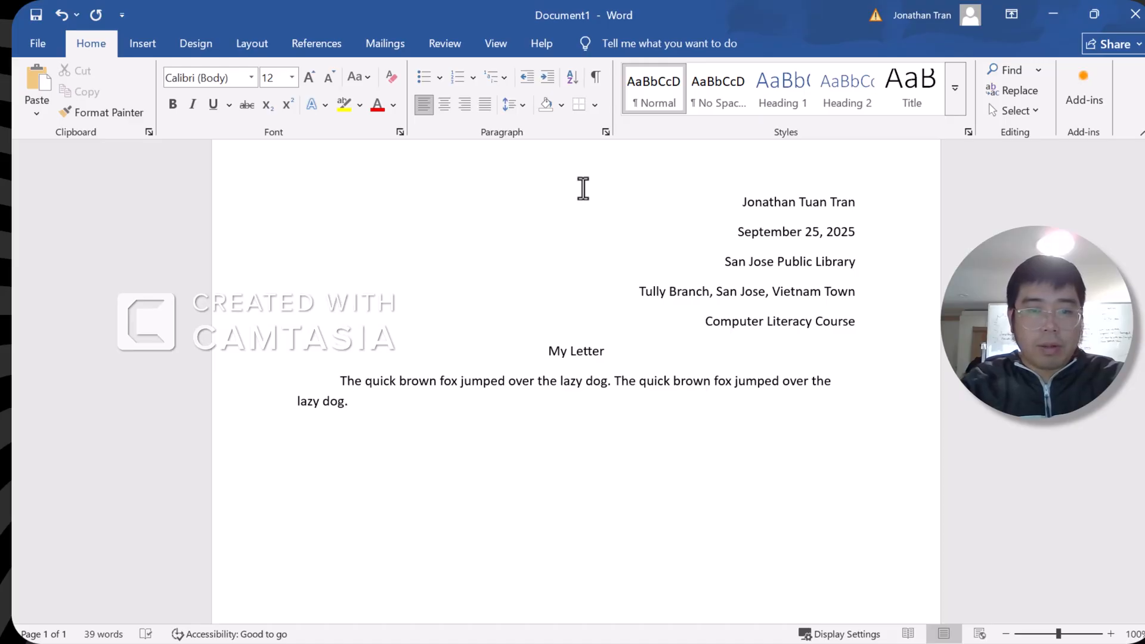
Search Google in the browser for 'lorem ipsum full phrase'
key(alt+Tab)
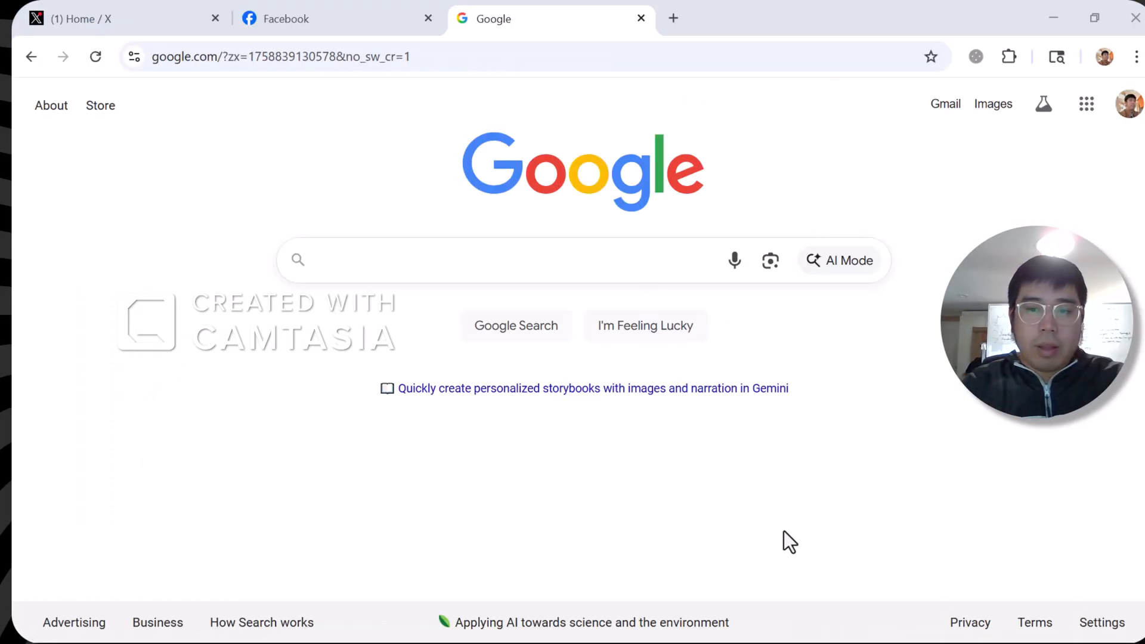
click(512, 261)
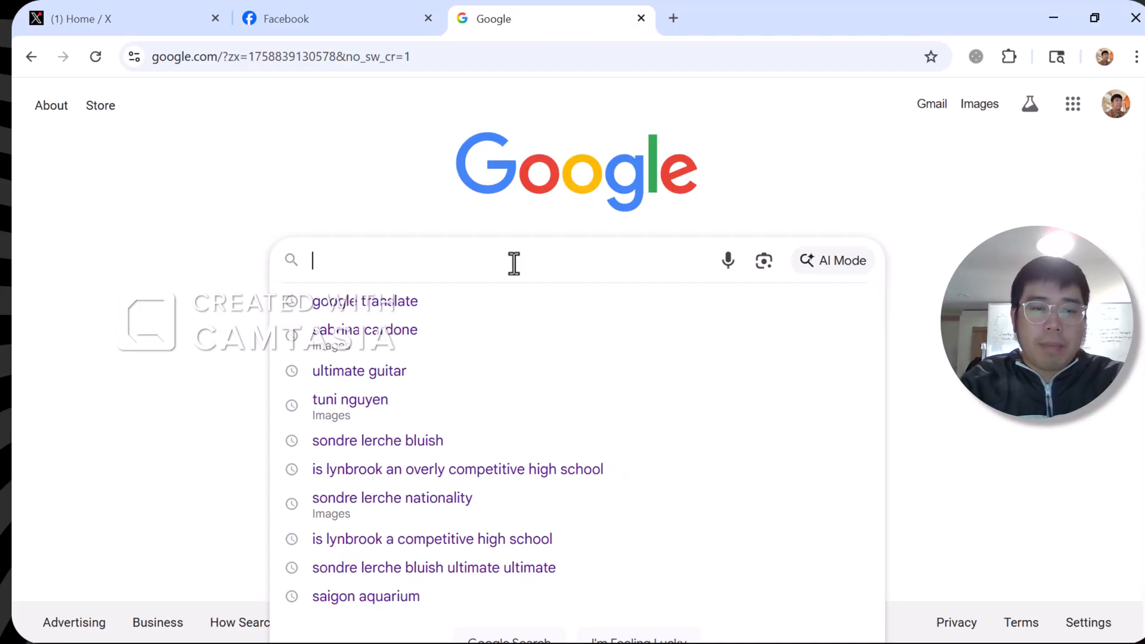
text(lorem p)
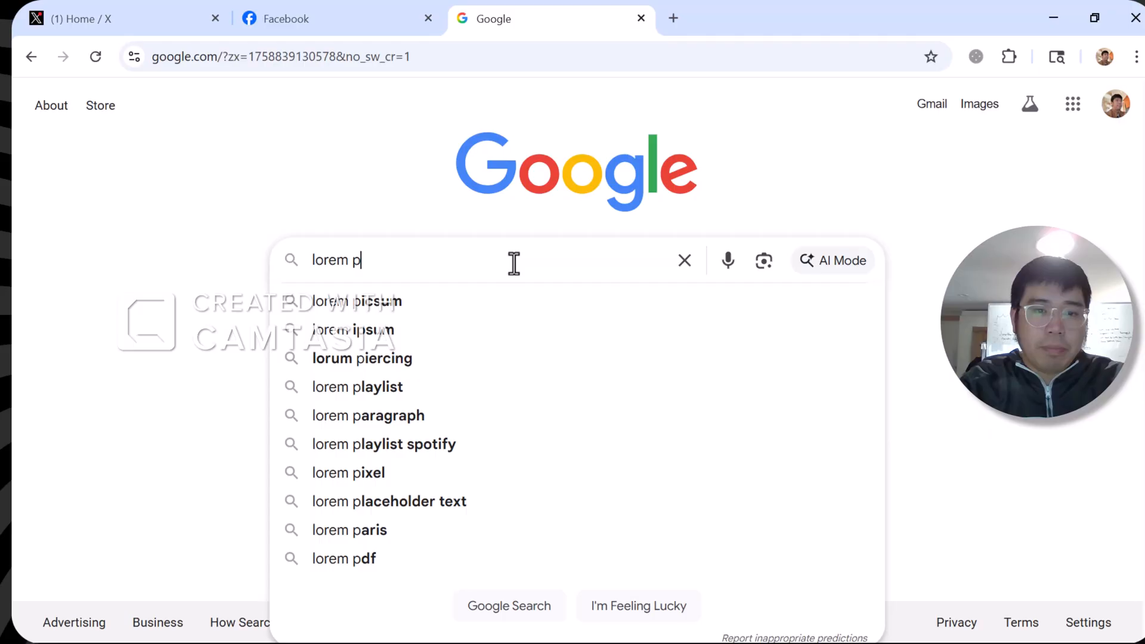
key(BackSpace)
text(ipsum)
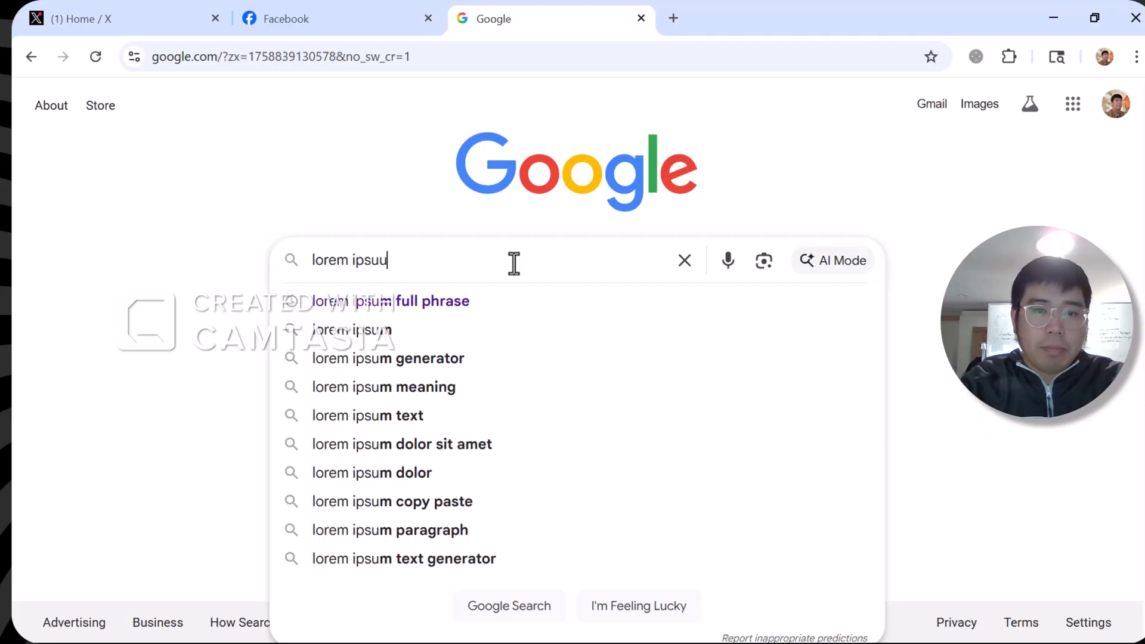
text( full phrase)
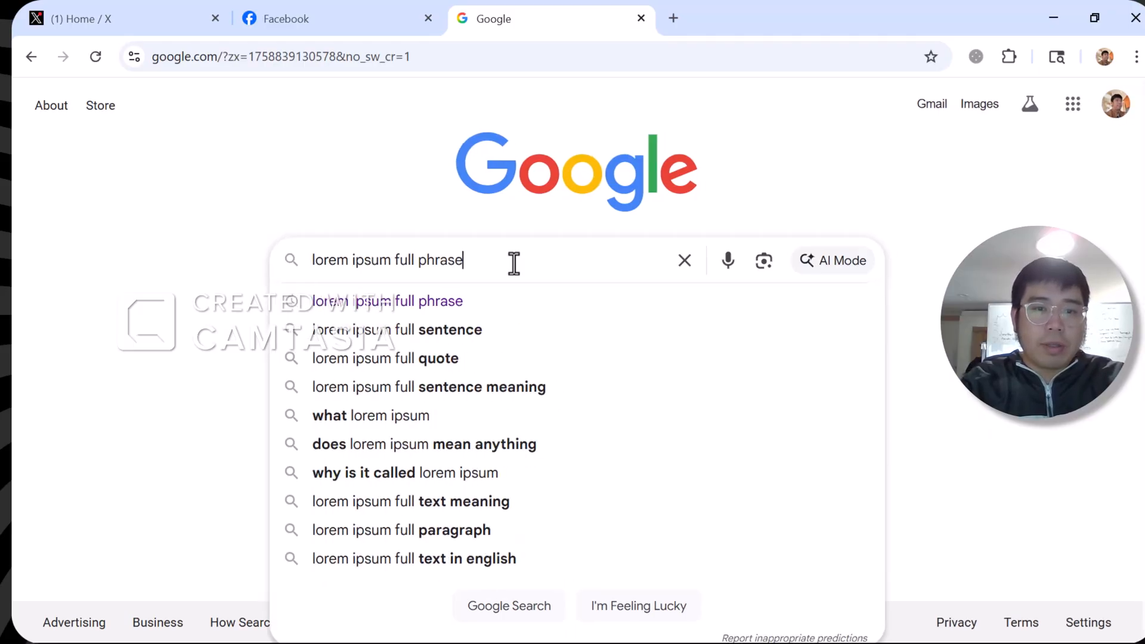
key(Return)
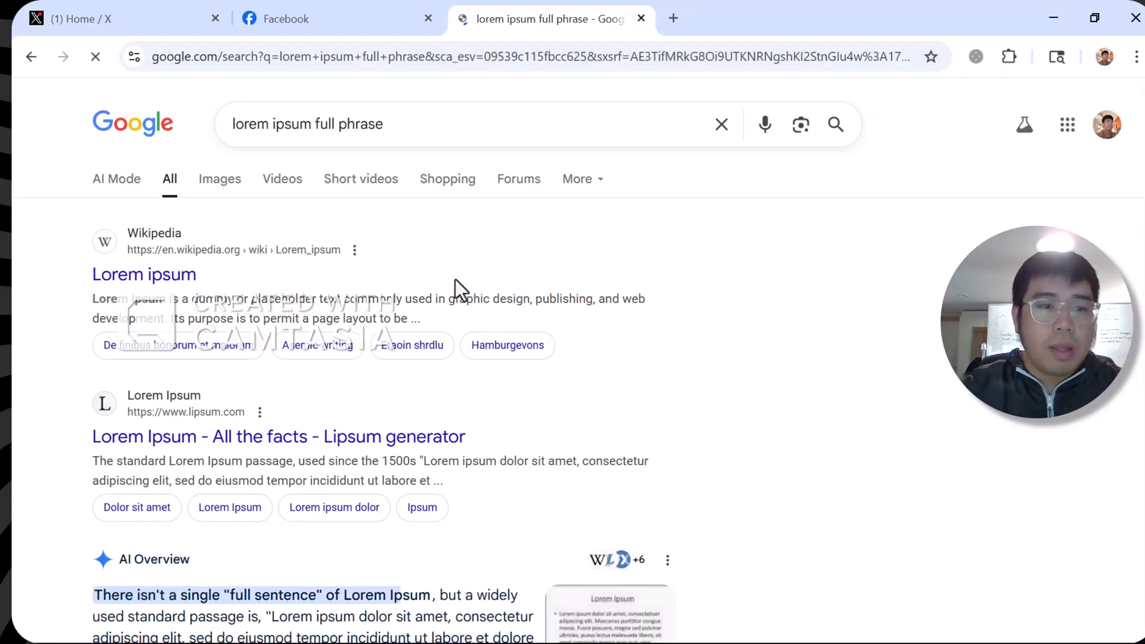
scroll(181, 284, down, 5)
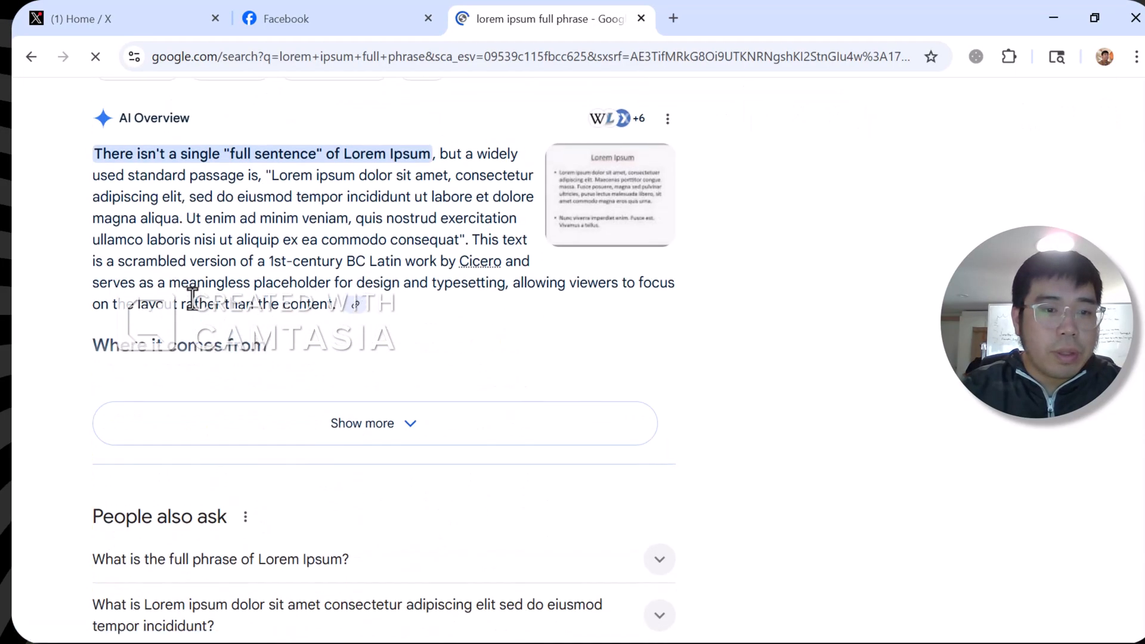
scroll(181, 283, up, 5)
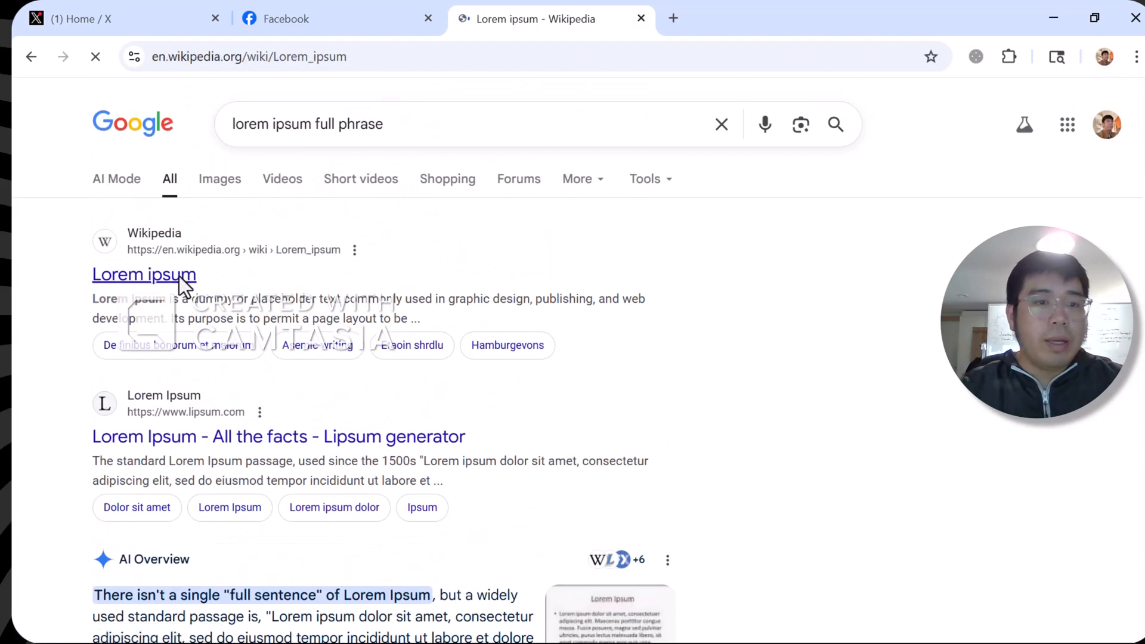
scroll(220, 277, down, 10)
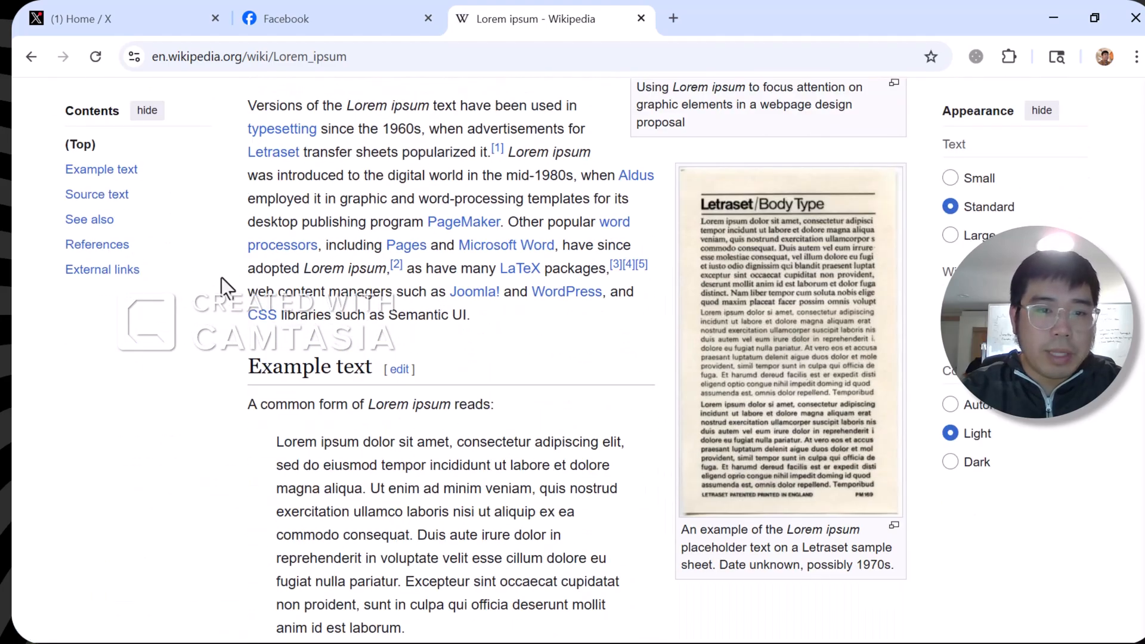
Copy the Lorem ipsum example paragraph from the Wikipedia article
drag(276, 174, 451, 174)
drag(474, 173, 475, 332)
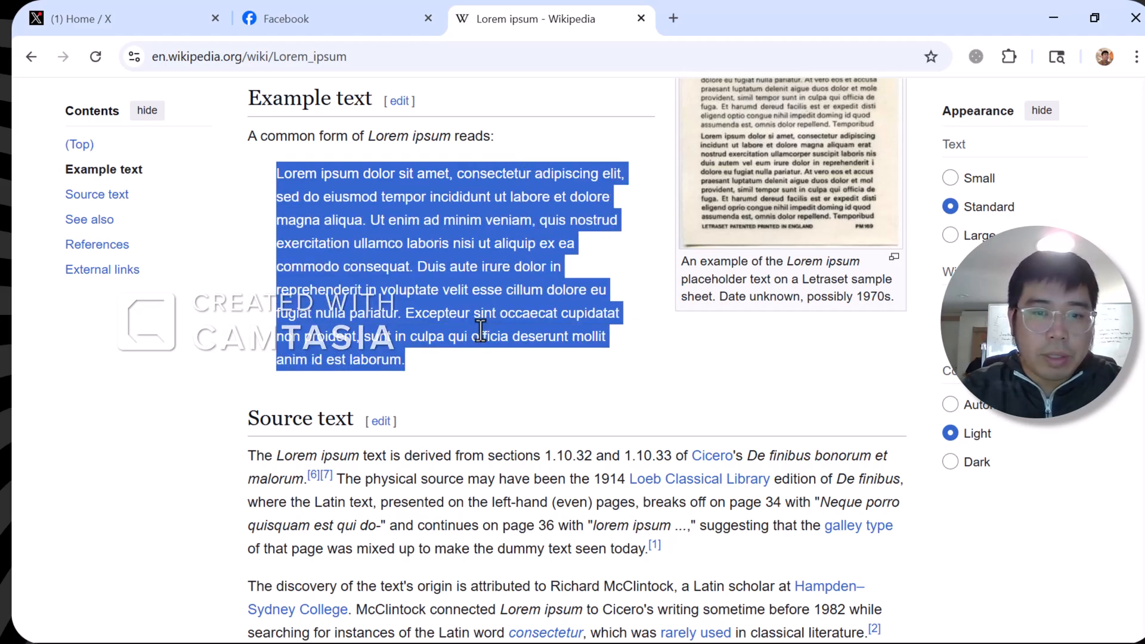
click(403, 262)
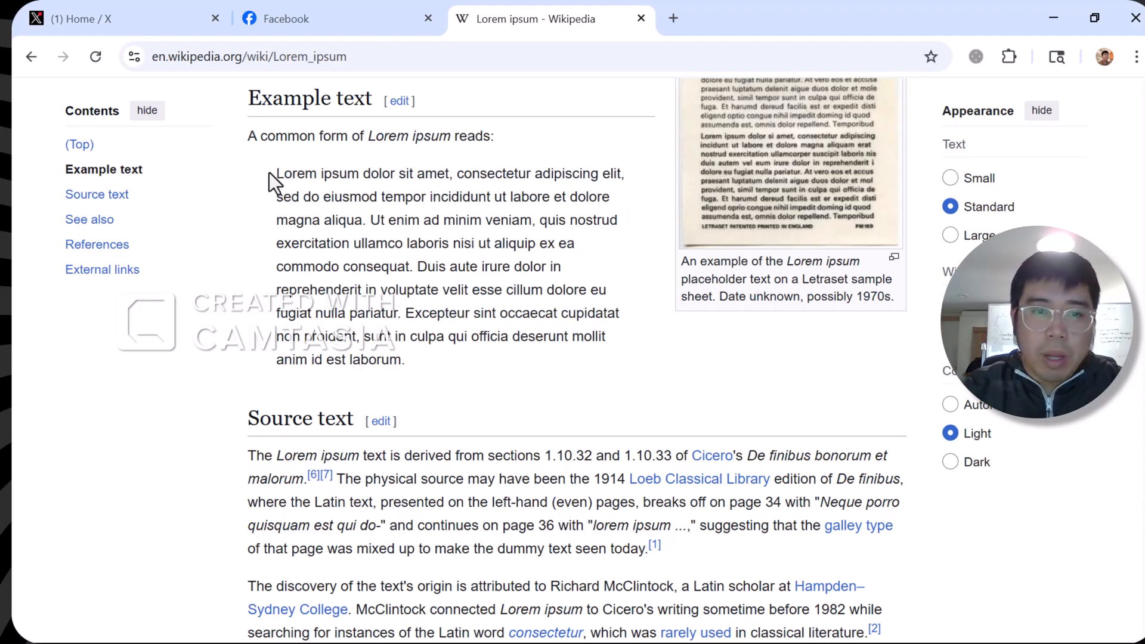
drag(276, 174, 402, 371)
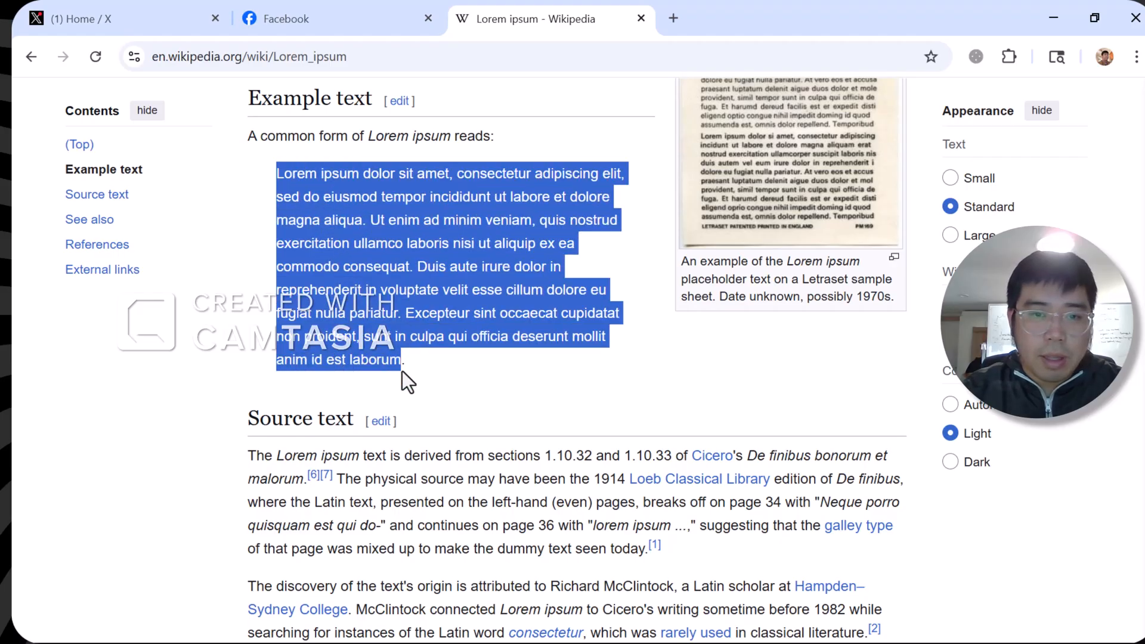
right_click(386, 275)
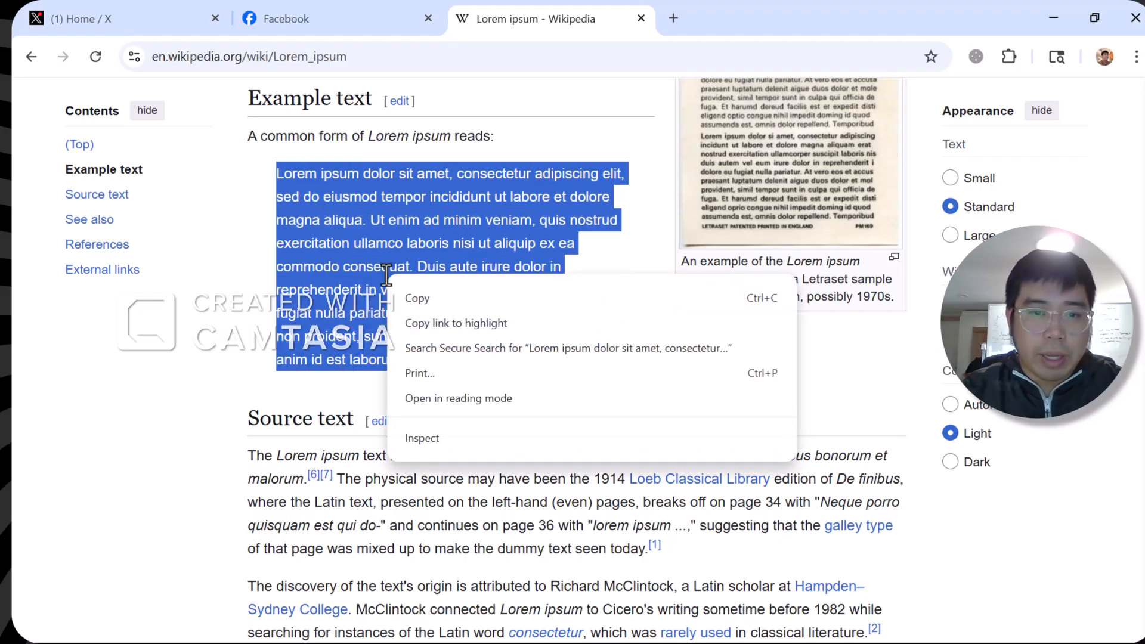
click(422, 298)
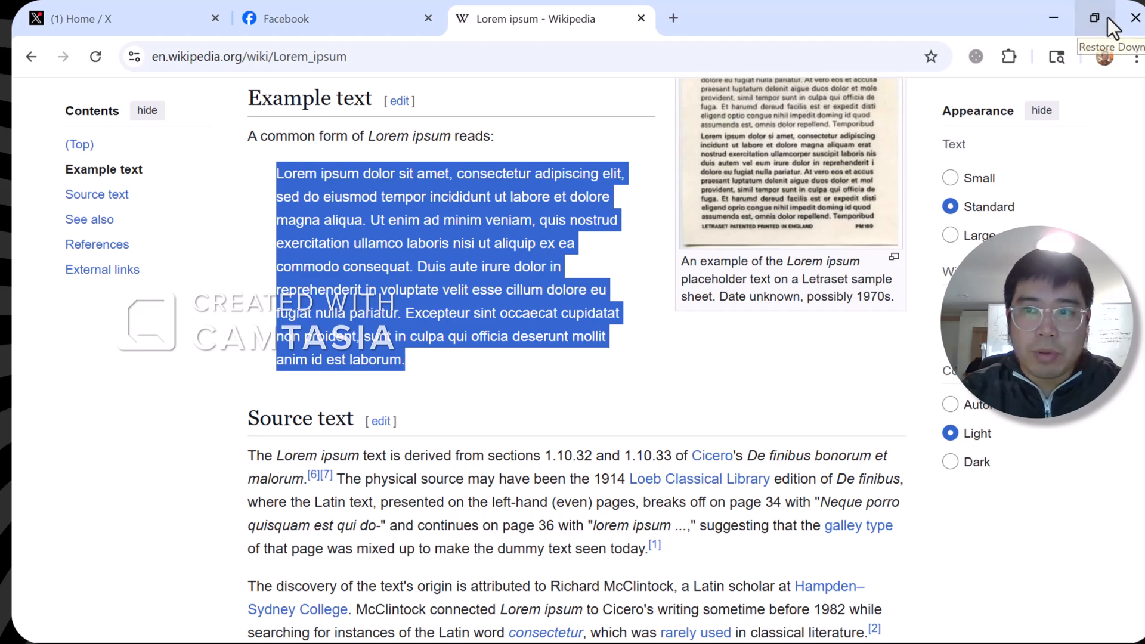
Minimize the browser and bring the Word letter back
click(1053, 20)
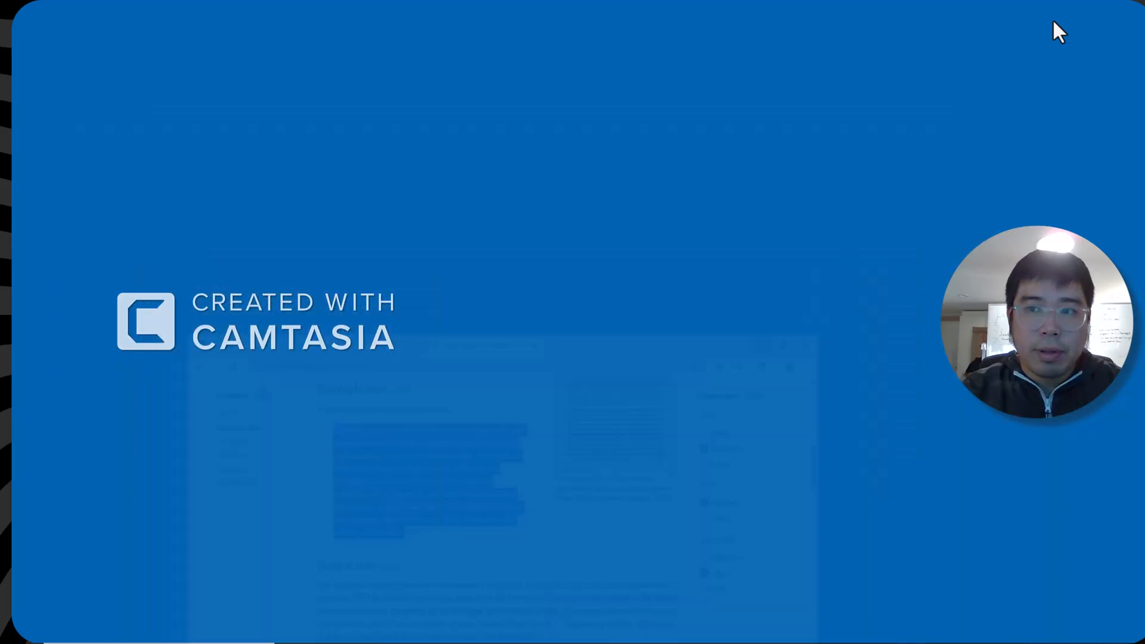
mouse_move(685, 621)
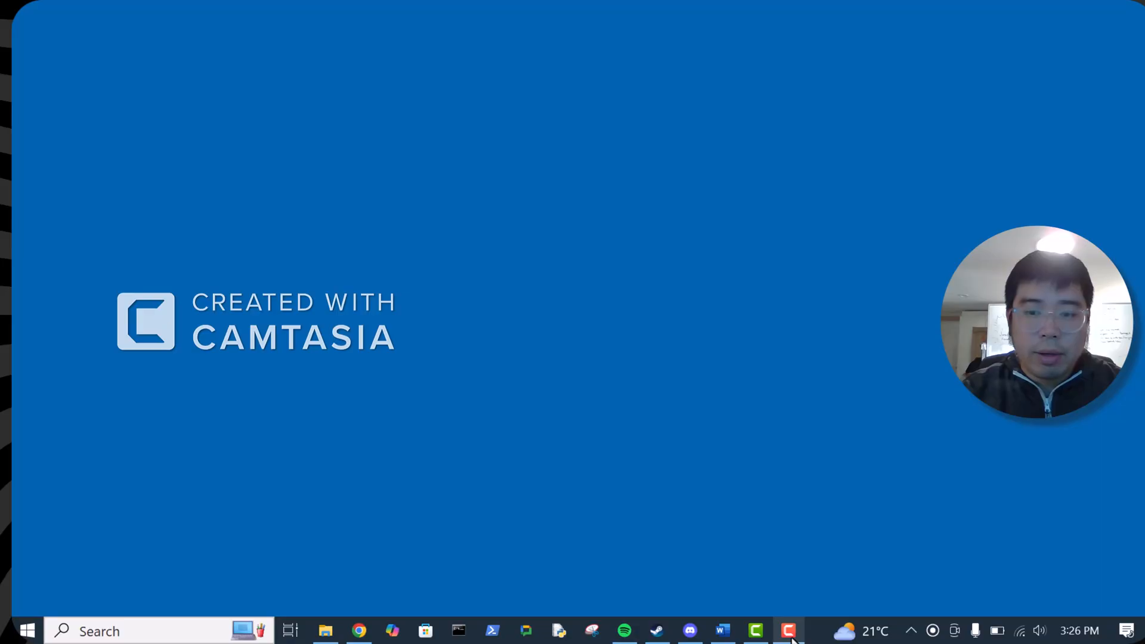
click(722, 632)
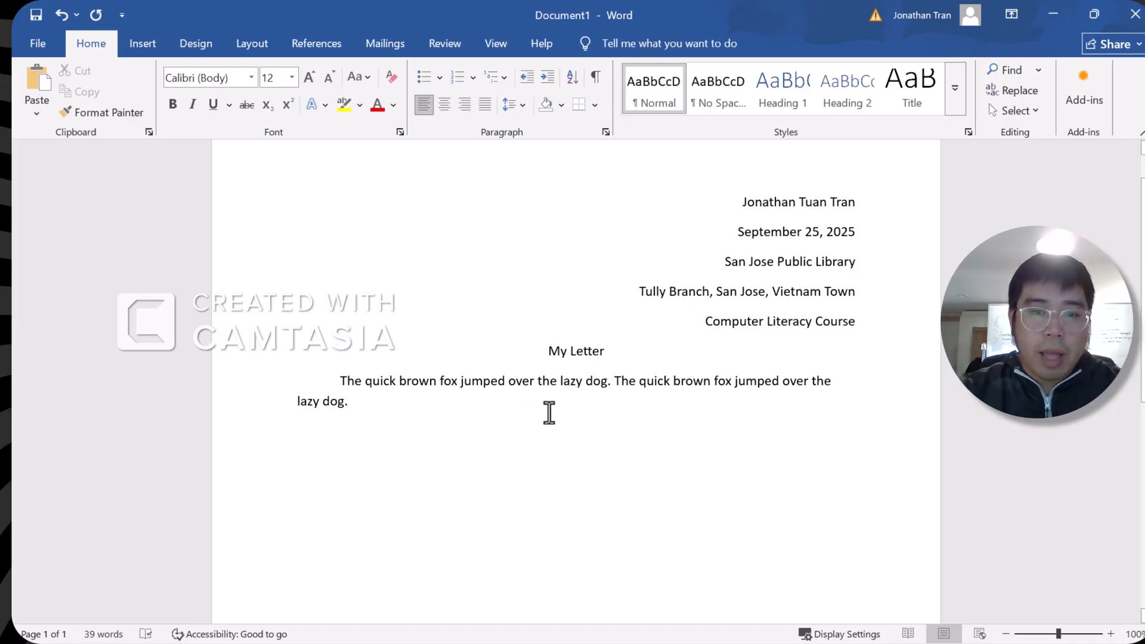
Delete both quick brown fox practice sentences below My Letter
drag(548, 412, 608, 388)
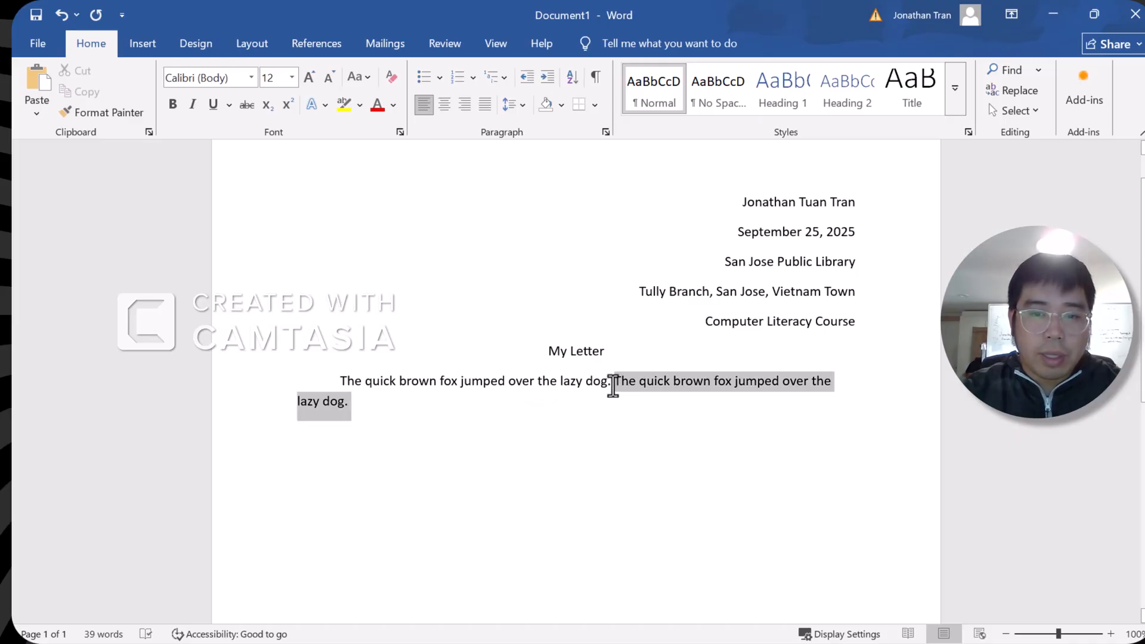
key(BackSpace)
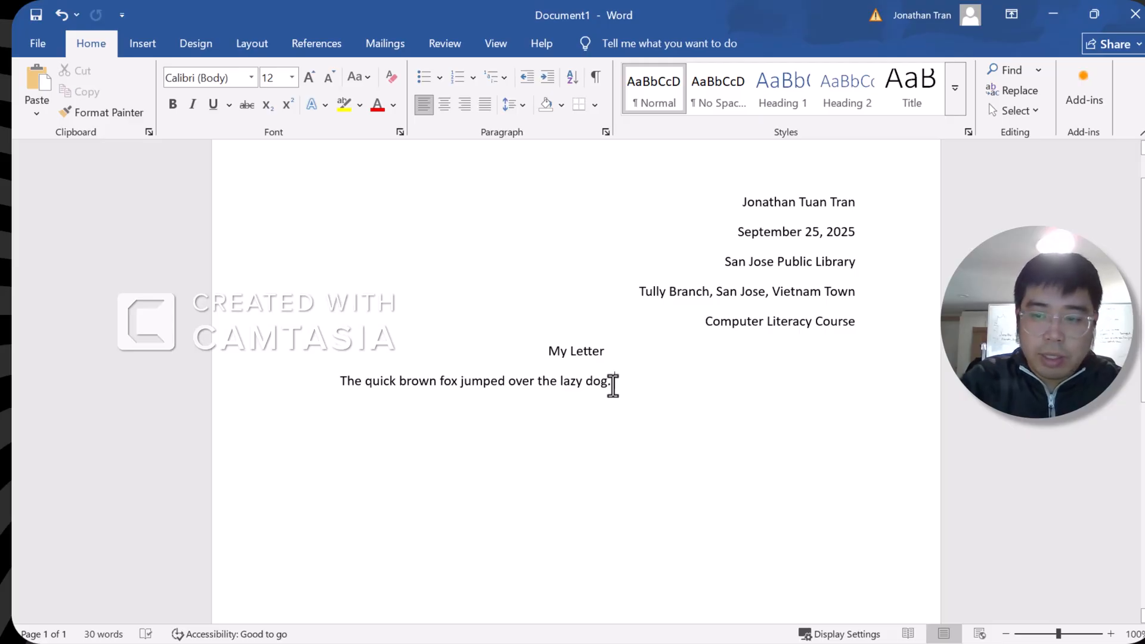
key(BackSpace)
key(BackSpace)
key(BackSpace)
key(BackSpace)
key(BackSpace)
key(BackSpace)
key(BackSpace)
key(BackSpace)
key(BackSpace)
key(BackSpace)
key(BackSpace)
key(BackSpace)
key(BackSpace)
key(BackSpace)
key(BackSpace)
key(BackSpace)
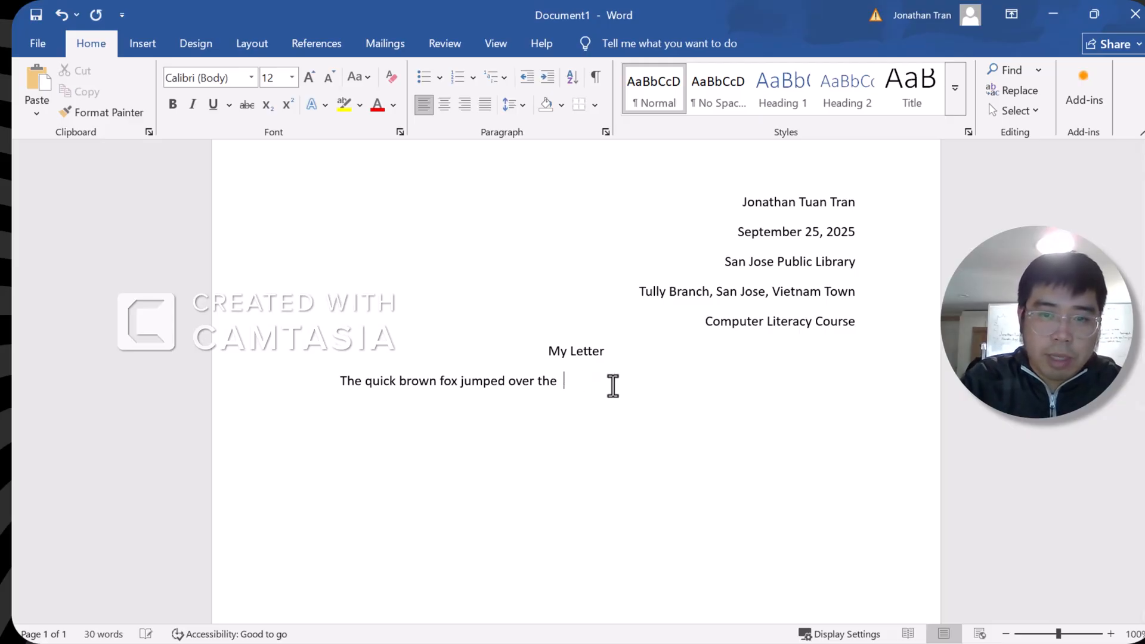
key(BackSpace)
key(BackSpace)
key(BackSpace)
key(BackSpace)
key(BackSpace)
key(BackSpace)
key(BackSpace)
key(BackSpace)
key(BackSpace)
key(BackSpace)
key(BackSpace)
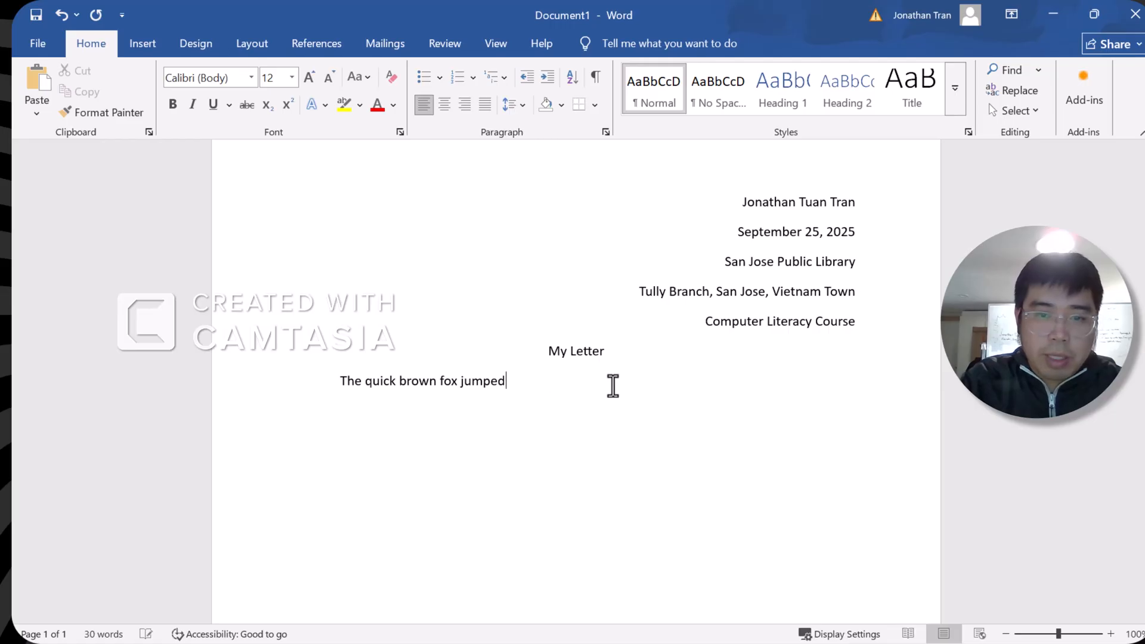
key(BackSpace)
key(BackSpace)
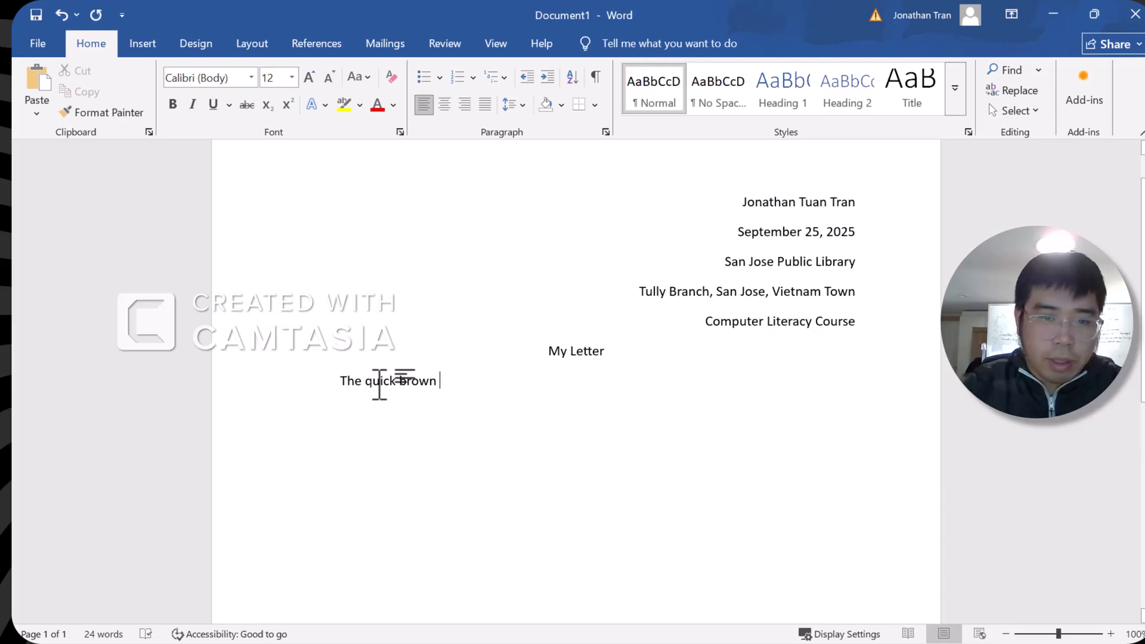
drag(396, 381, 332, 384)
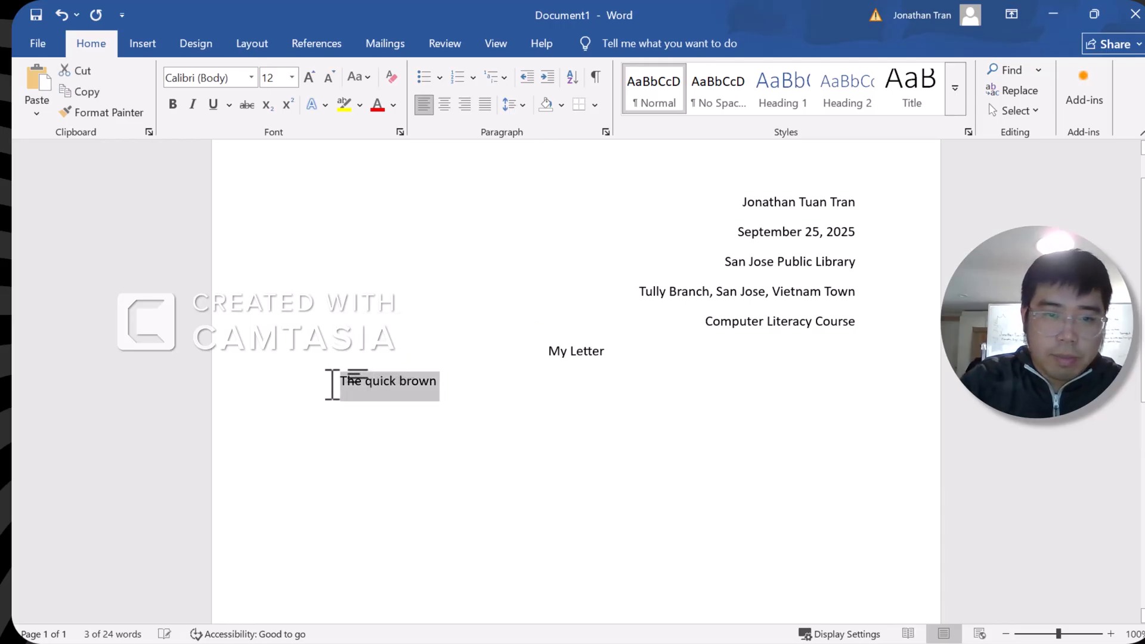
key(BackSpace)
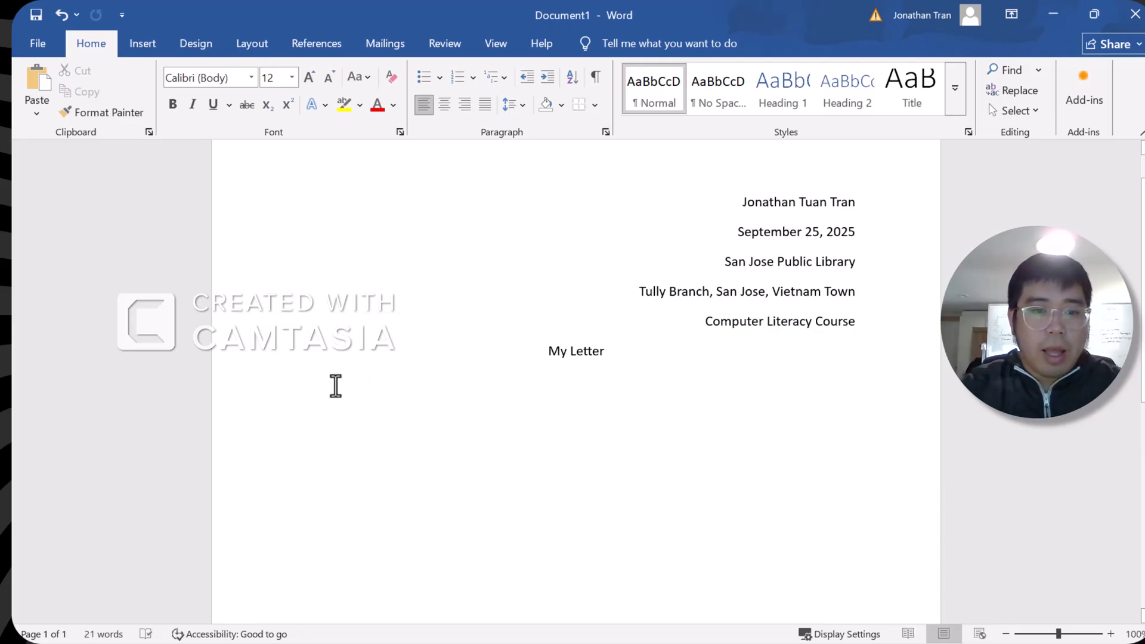
Paste the Lorem ipsum paragraph under My Letter with Merge Formatting, then start a new line
right_click(341, 386)
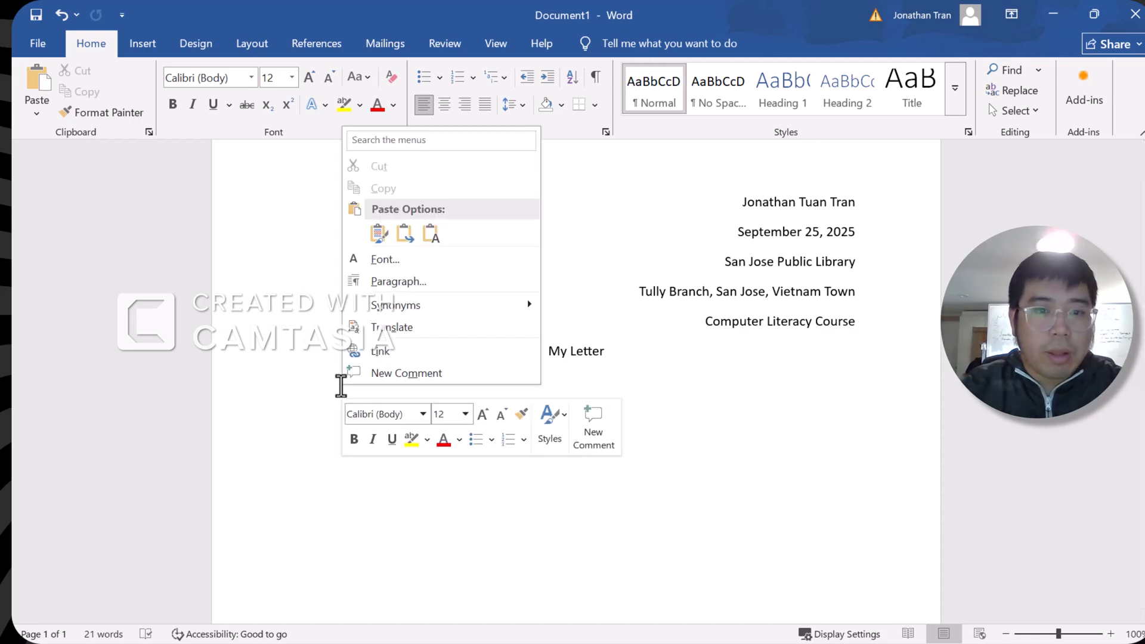
click(405, 234)
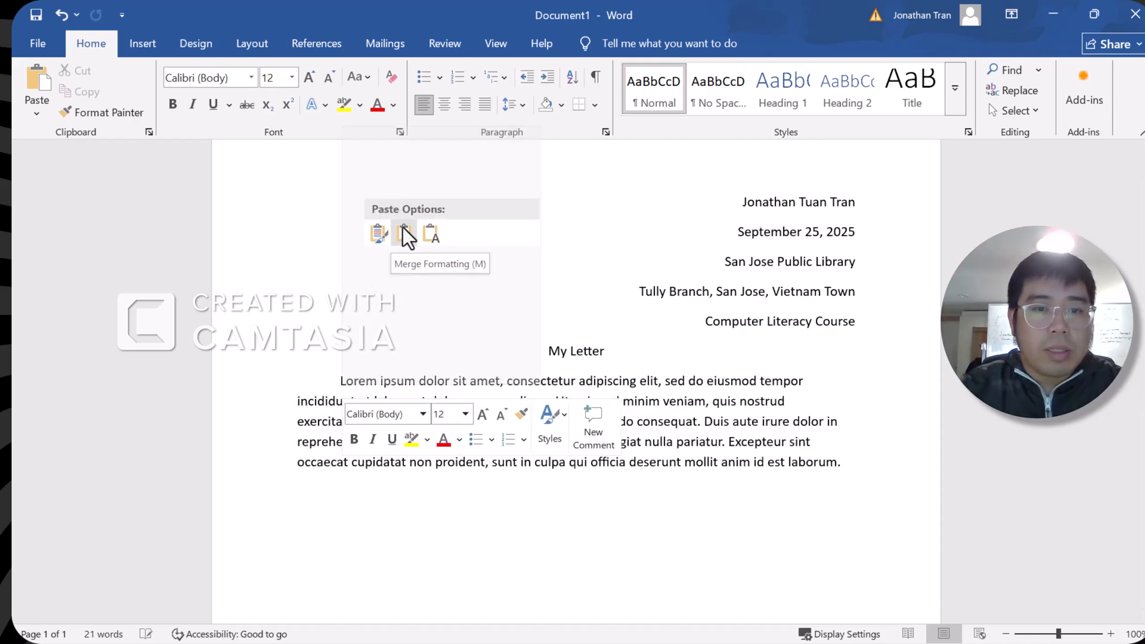
click(415, 238)
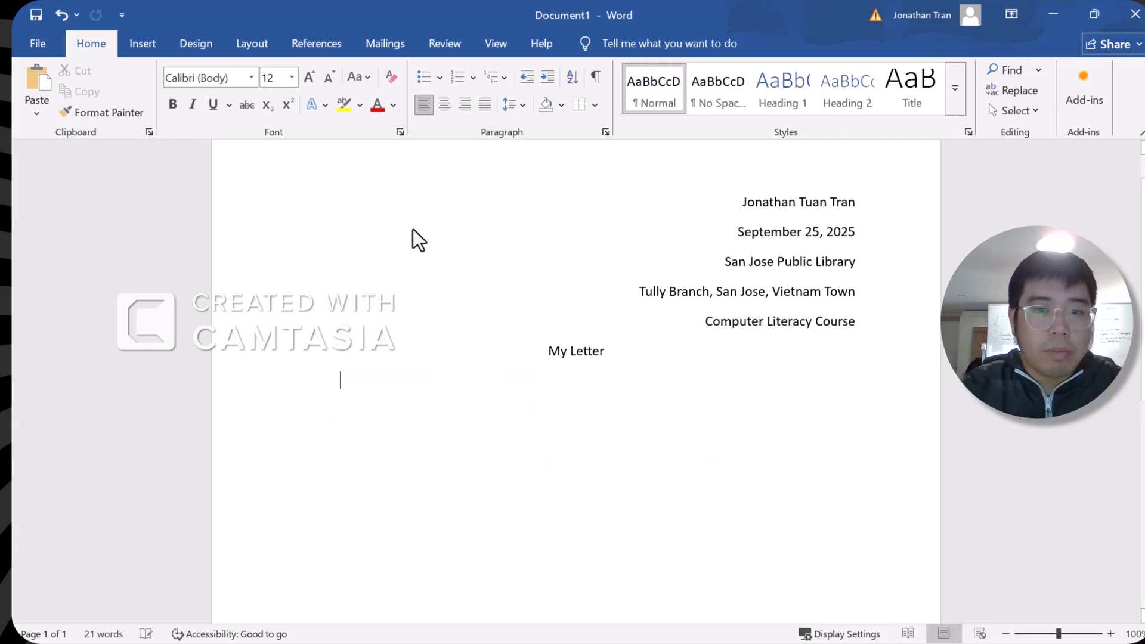
click(243, 258)
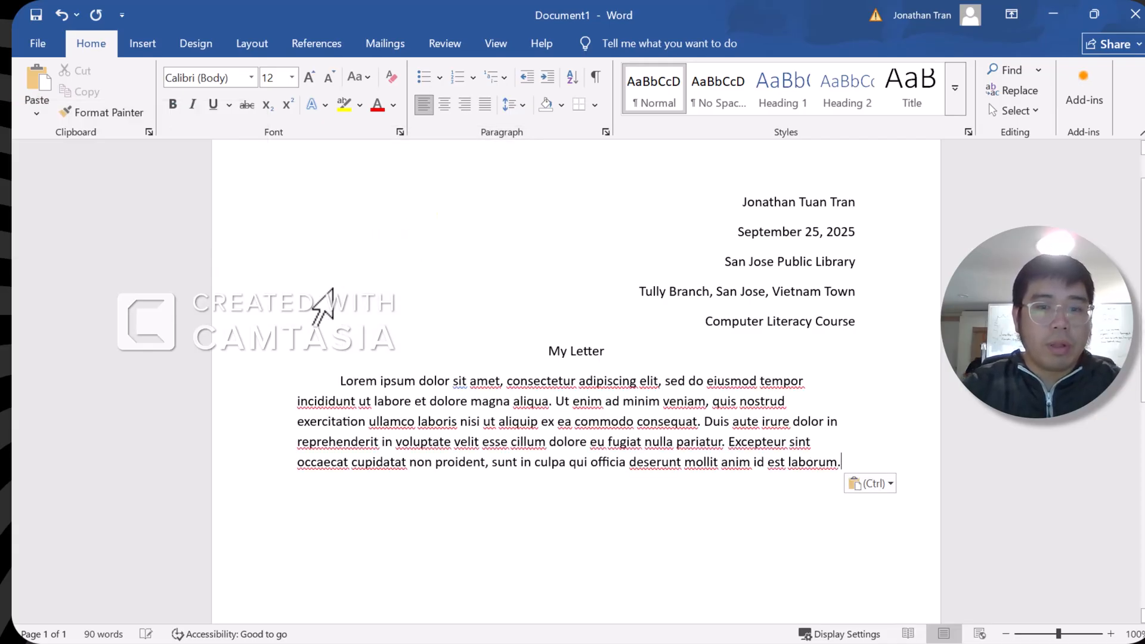
scroll(507, 328, down, 3)
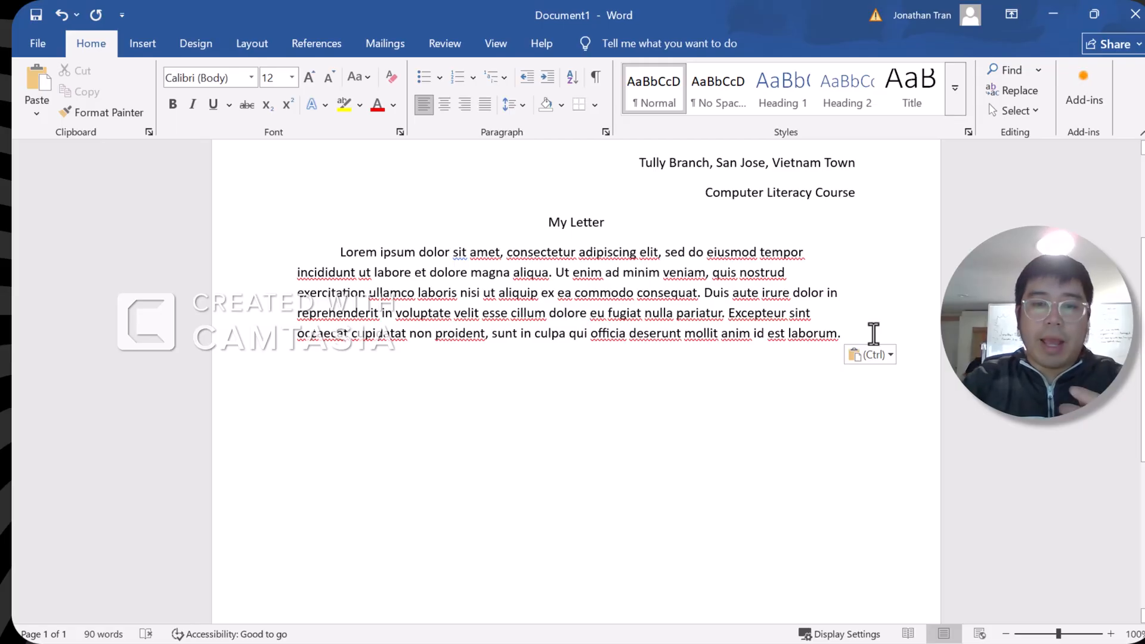
key(Return)
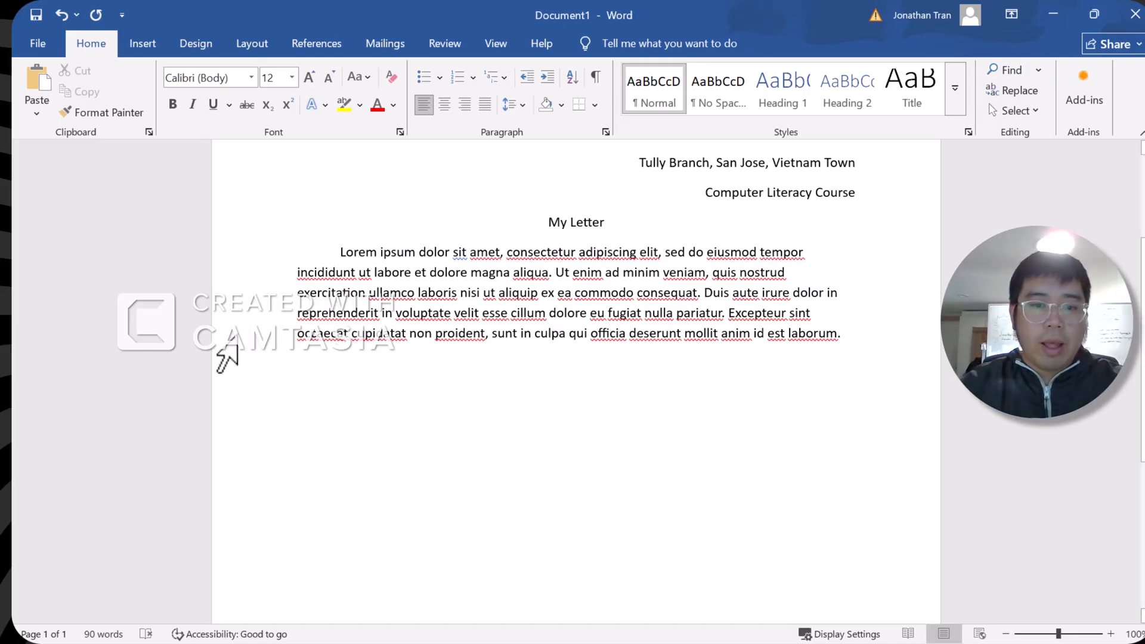
Indent the empty line and paste a second Lorem ipsum paragraph with Merge Formatting
click(303, 371)
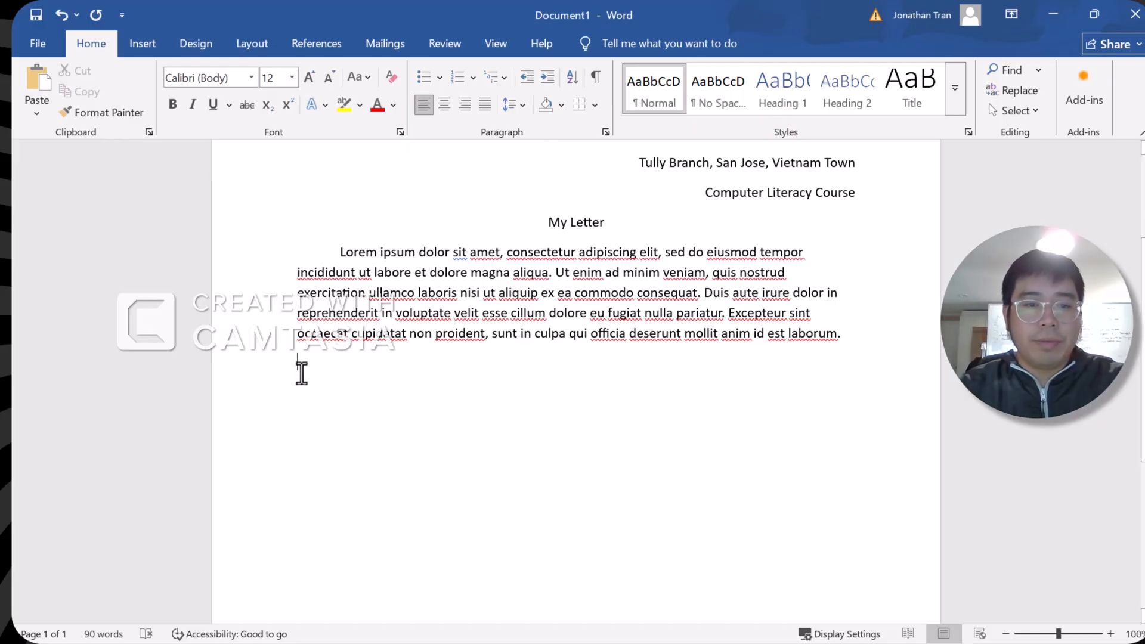
key(Tab)
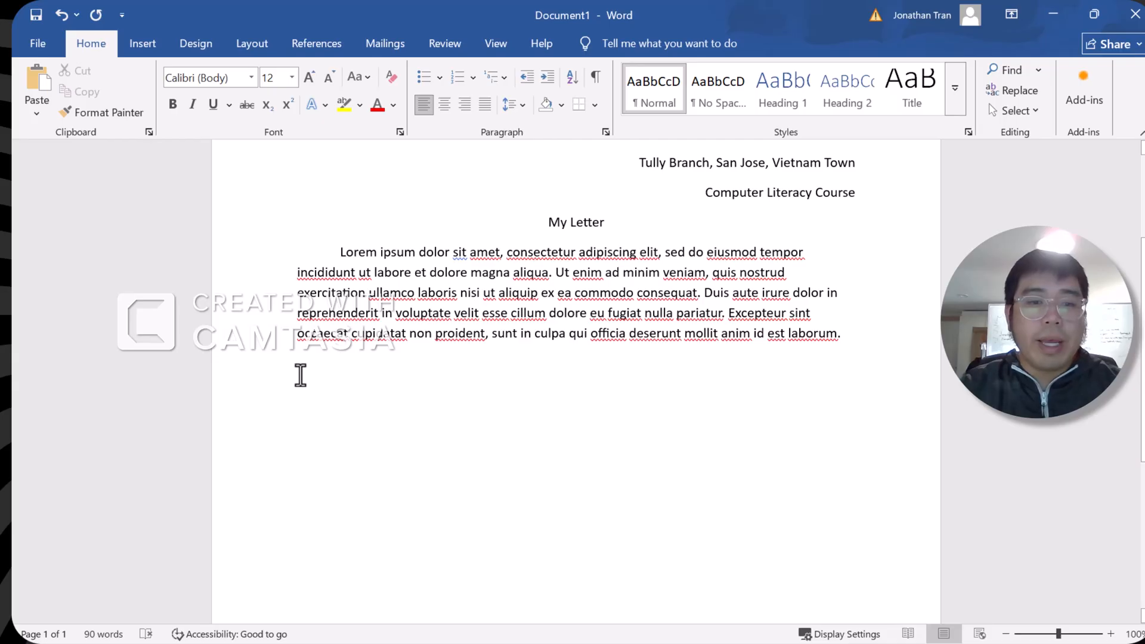
right_click(350, 367)
click(339, 366)
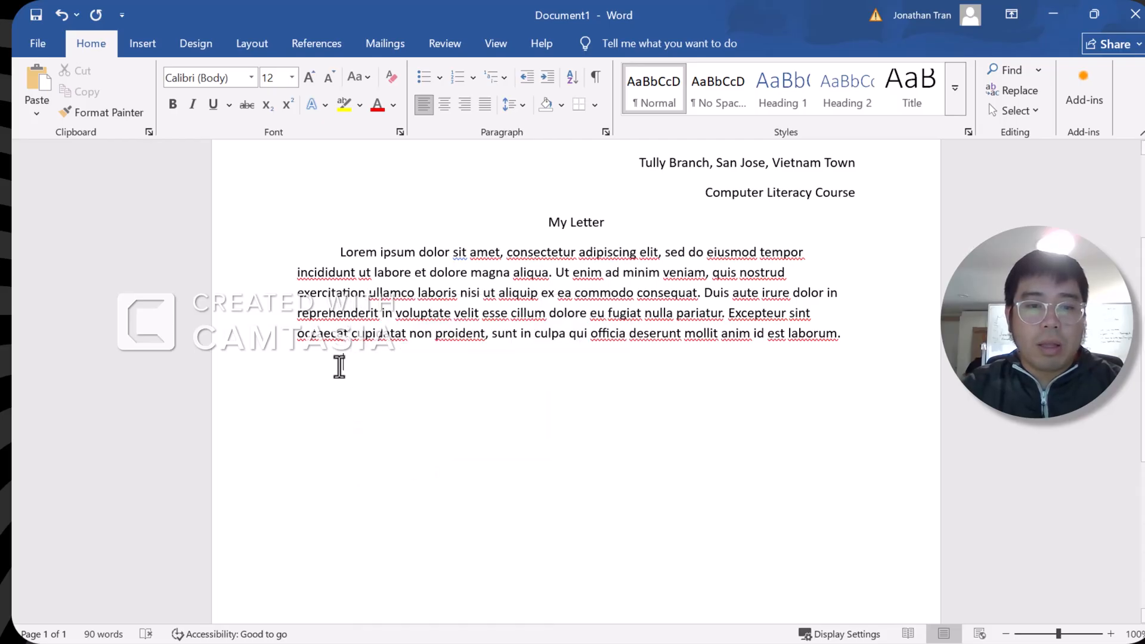
right_click(339, 368)
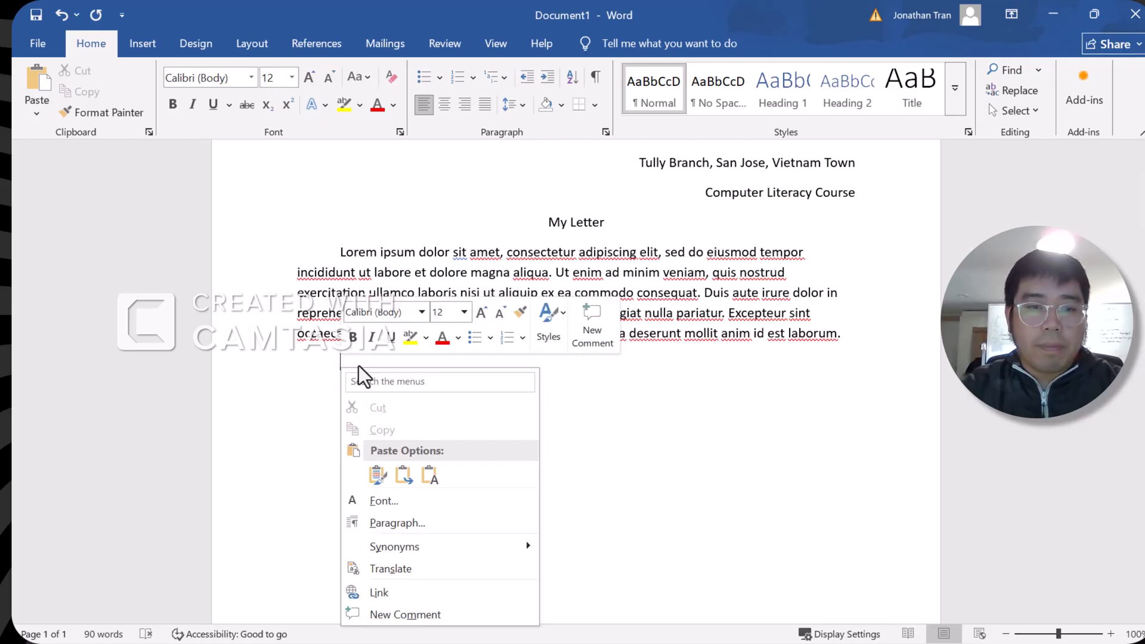
click(412, 482)
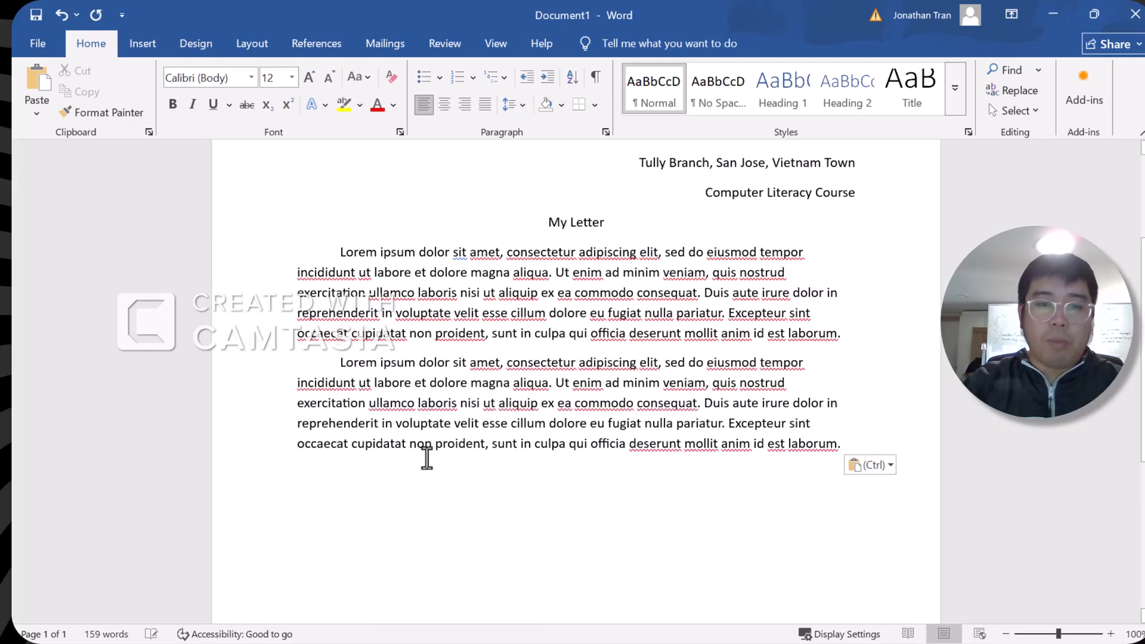
Paste a third Lorem ipsum paragraph on a new line with Ctrl+V
key(Return)
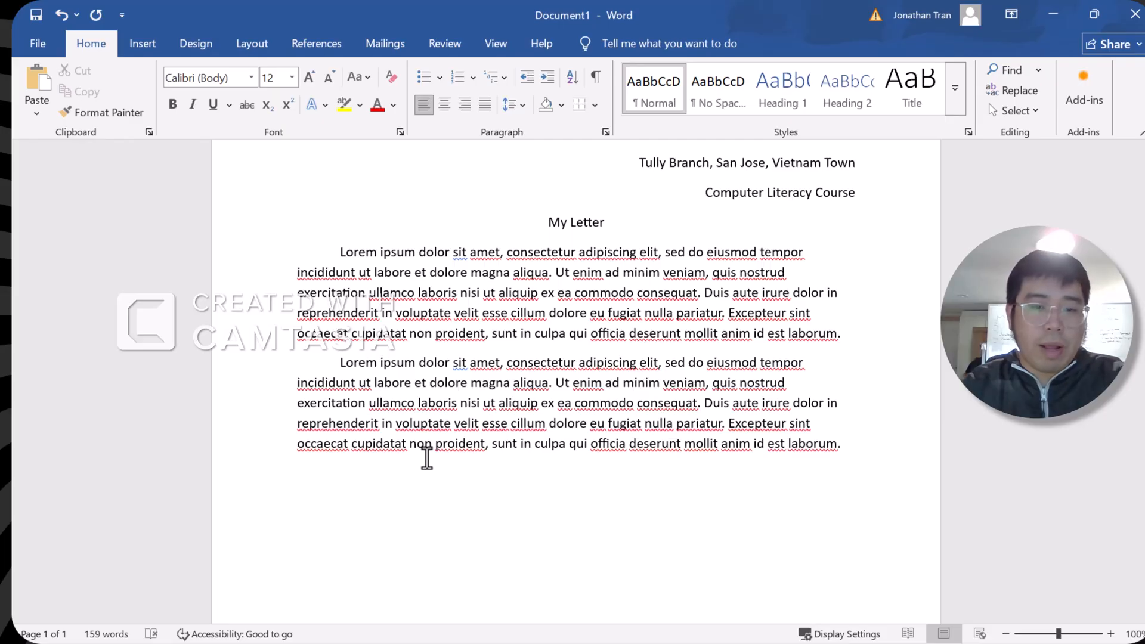
right_click(426, 470)
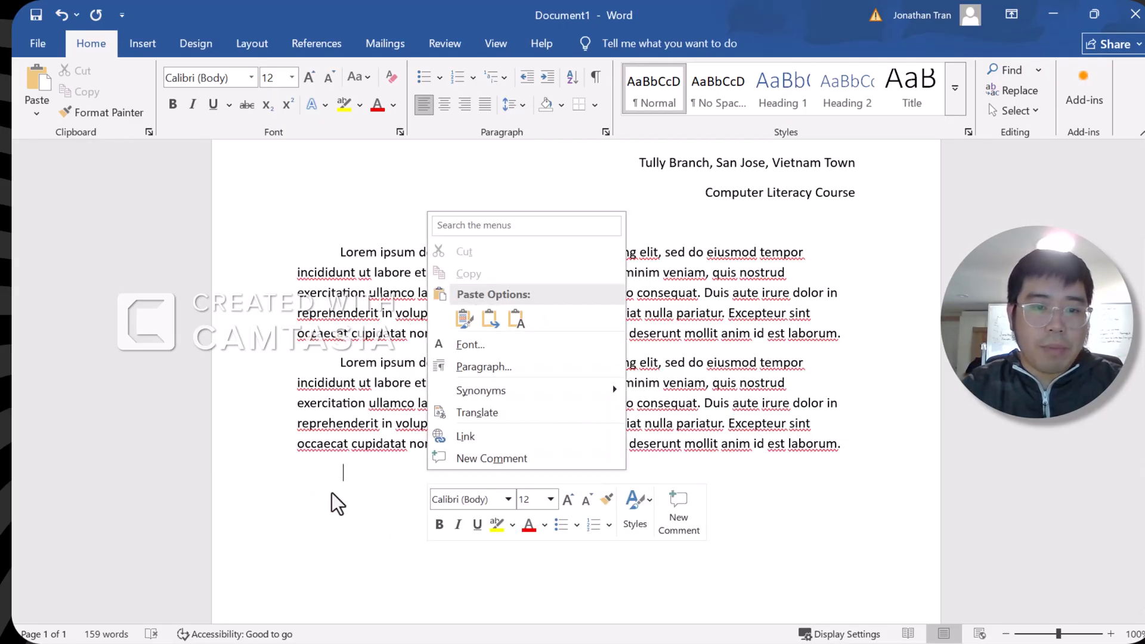
click(348, 475)
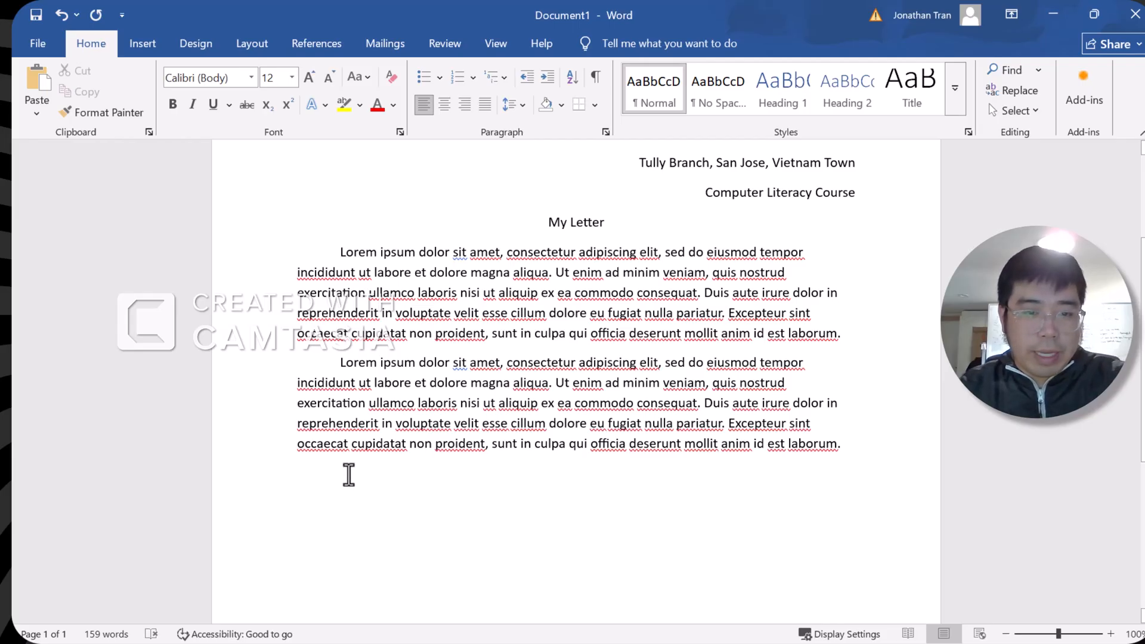
text(Lorem ipsum dolor sit amet, consectetur adipiscing elit, sed do eiusmod tempor incididunt ut labore et dolore magna aliqua. Ut enim ad minim veniam, quis nostrud exercitation ullamco laboris nisi ut aliquip ex ea commodo consequat. Duis aute irure dolor in reprehenderit in voluptate velit esse cillum dolore eu fugiat nulla pariatur. Excepteur sint occaecat cupidatat non proident, sunt in culpa qui officia deserunt mollit anim id est laborum.)
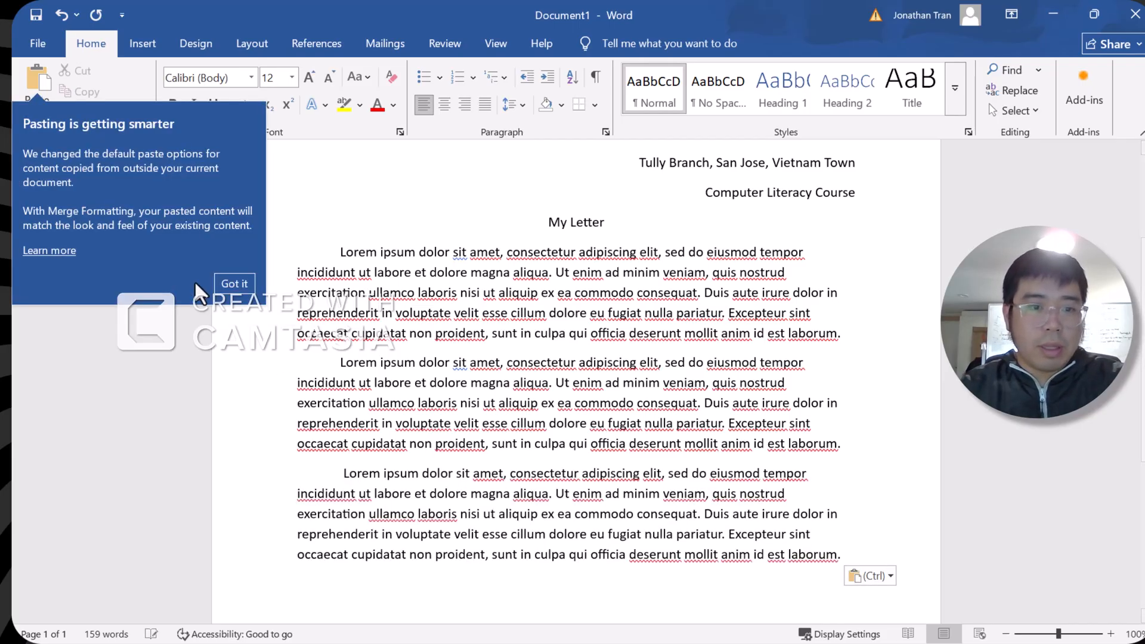
scroll(435, 441, down, 5)
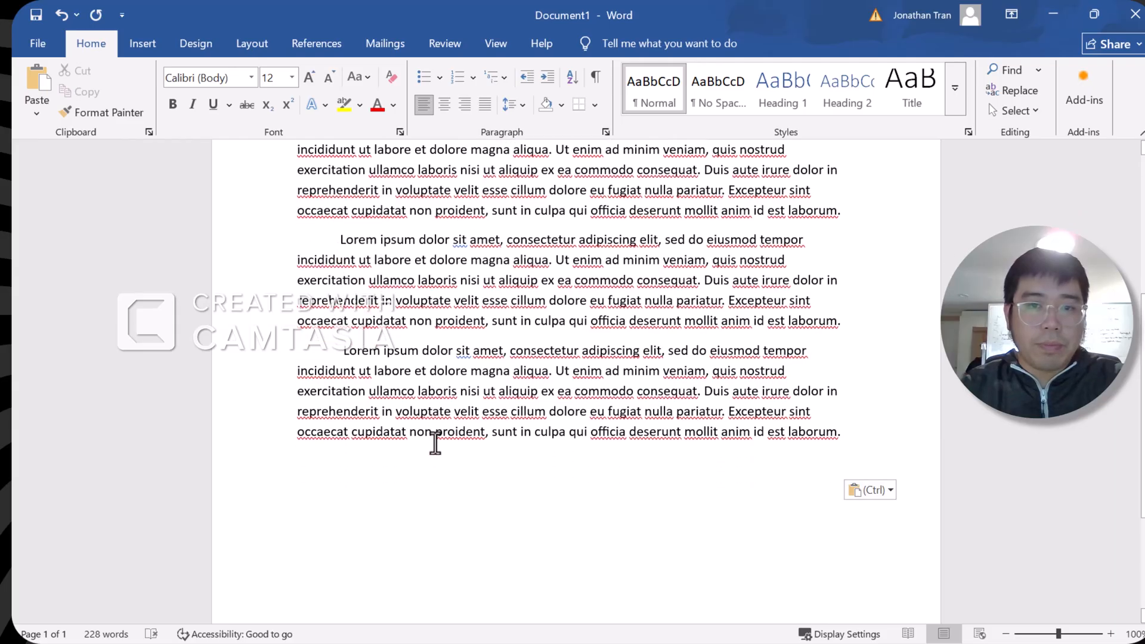
scroll(435, 441, up, 5)
scroll(435, 441, up, 5)
scroll(434, 441, down, 8)
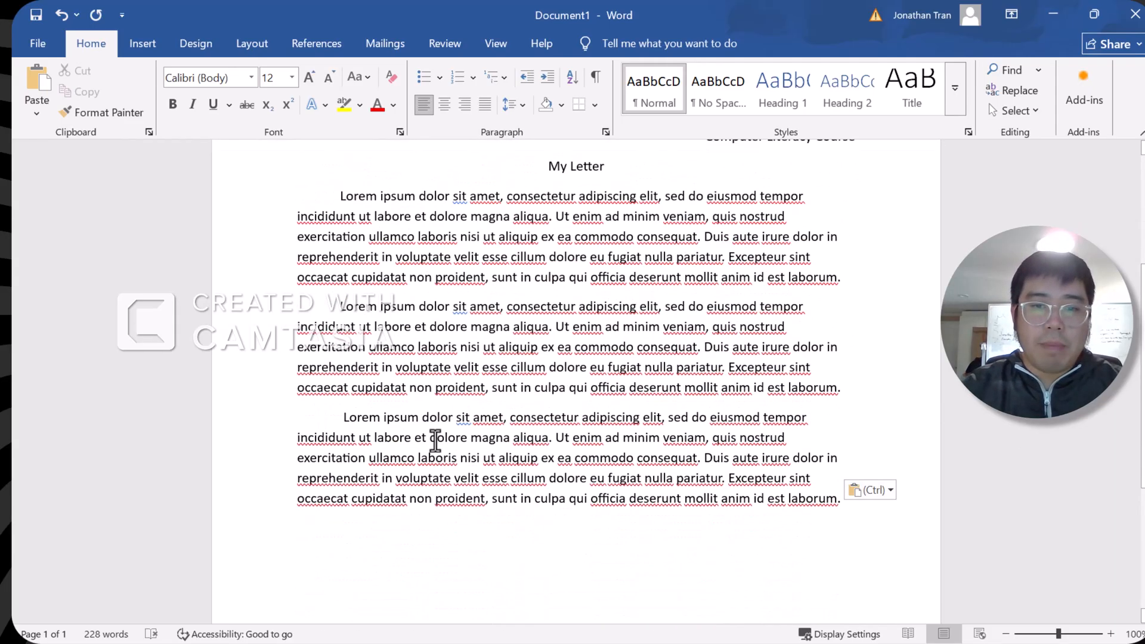
scroll(435, 441, up, 5)
scroll(471, 441, down, 4)
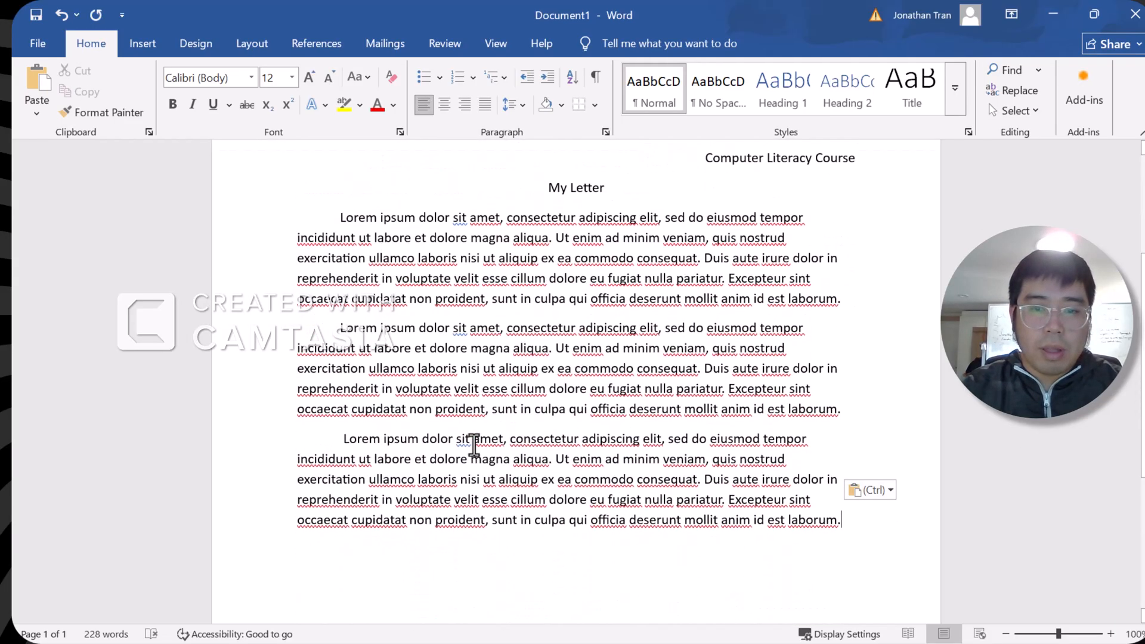
scroll(480, 435, up, 2)
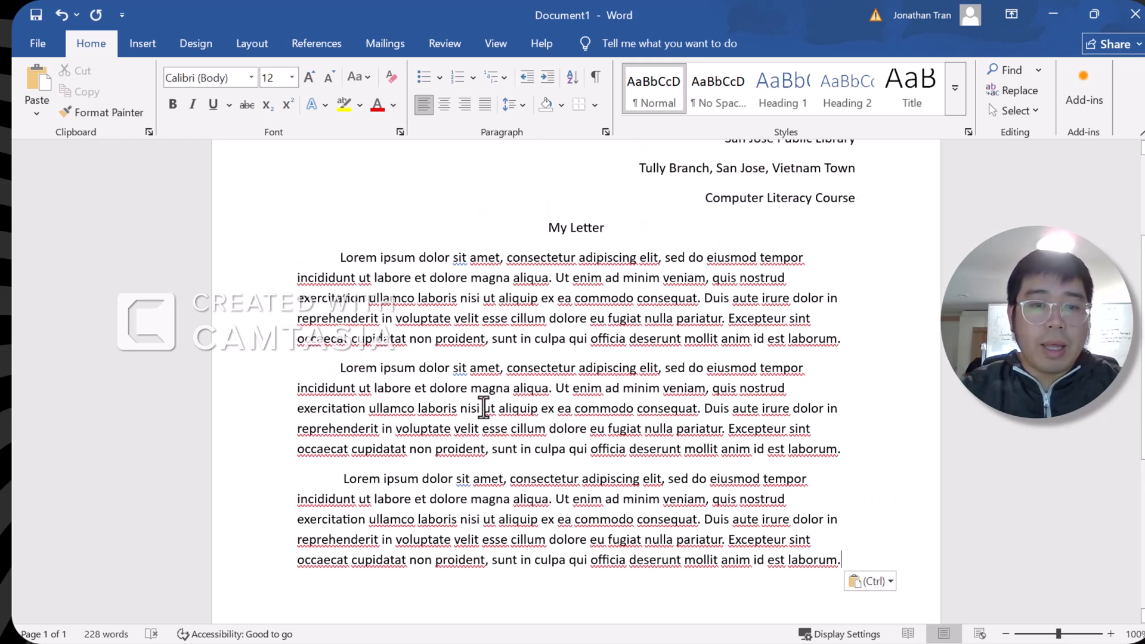
scroll(474, 404, up, 4)
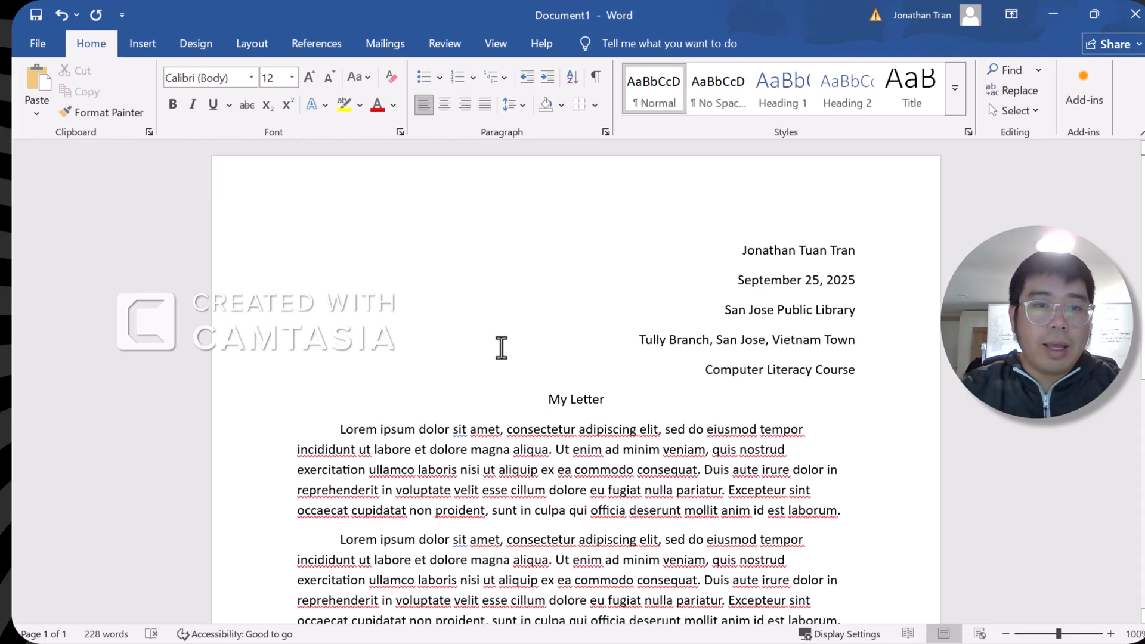
scroll(439, 324, down, 1)
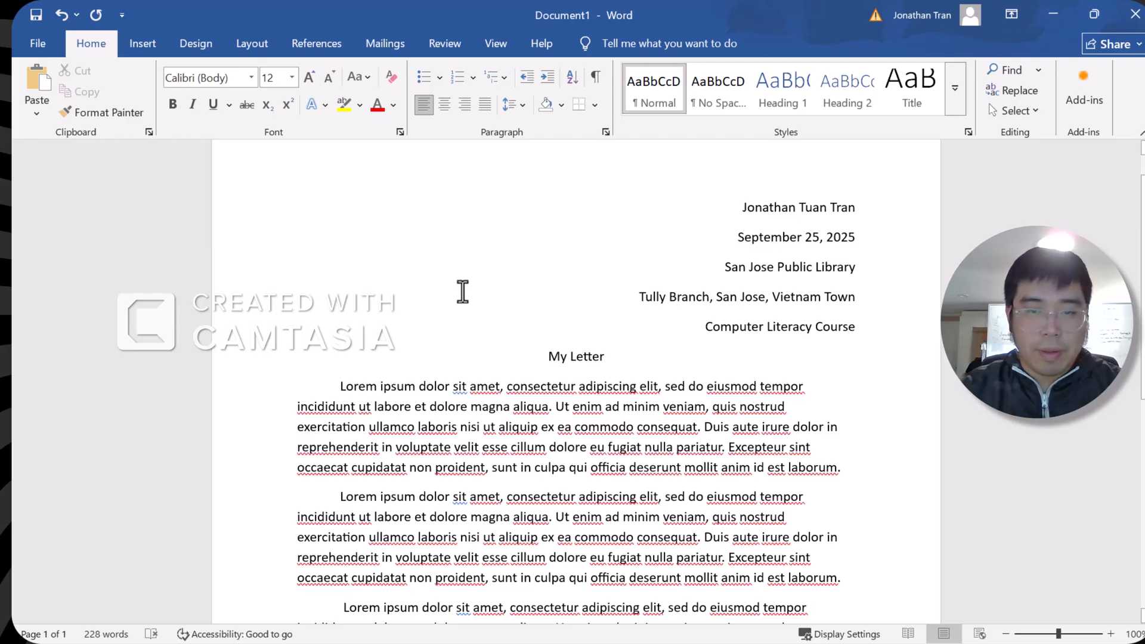
scroll(462, 289, down, 7)
scroll(474, 296, up, 7)
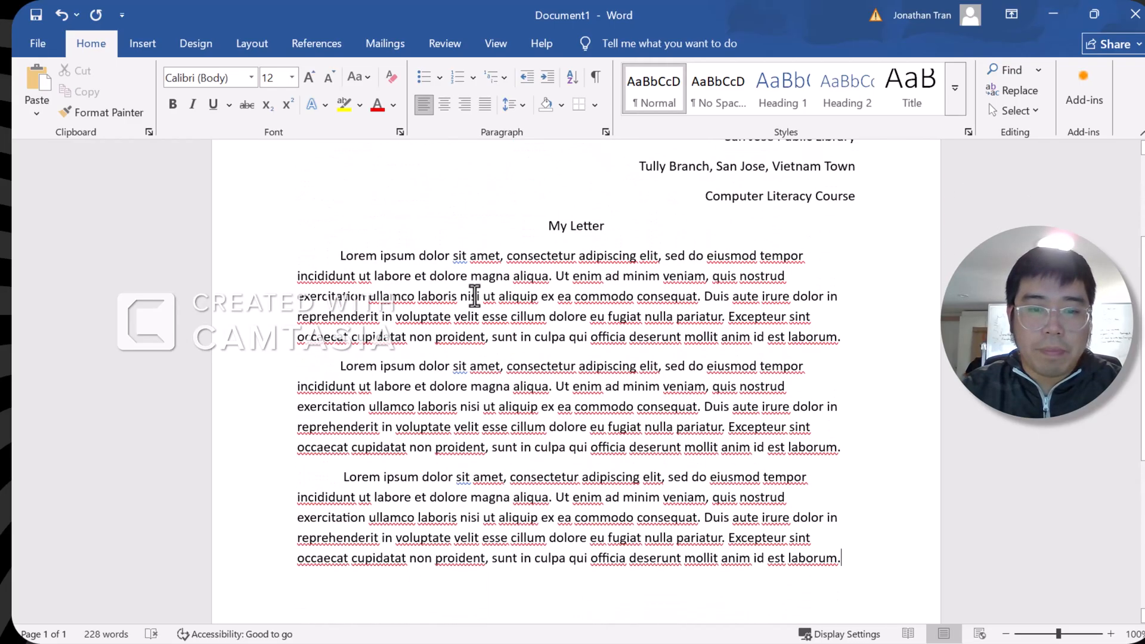
scroll(485, 296, up, 1)
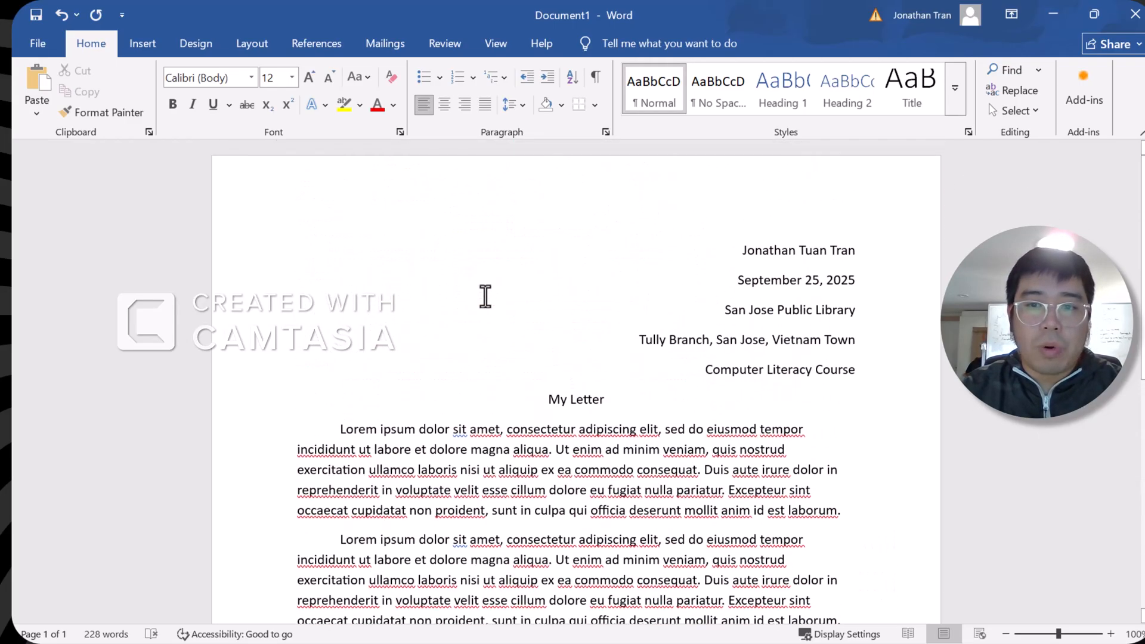